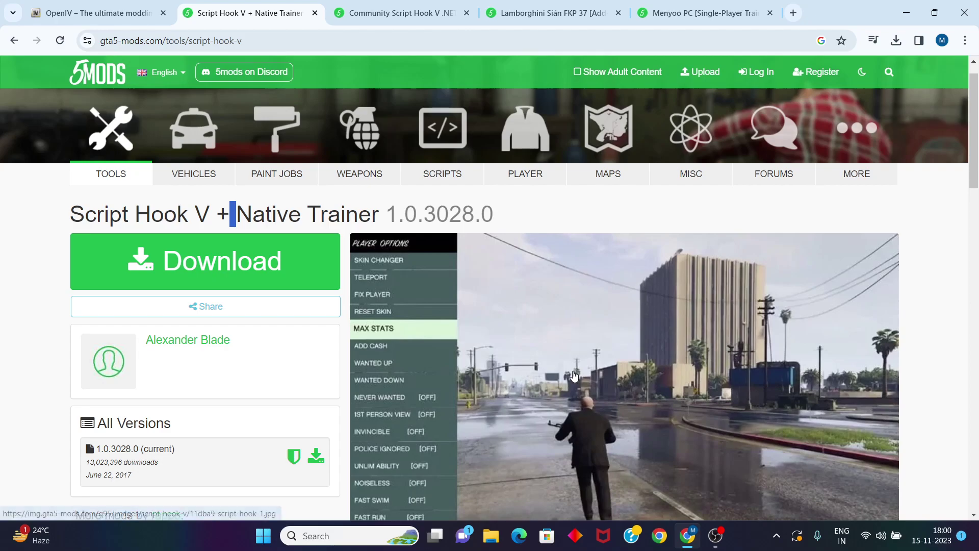
- Review the open download pages for OpenIV, Script Hook V, Community Script Hook V .NET, Lamborghini Sián FKP 37 and Menyoo PC
left_click(109, 7)
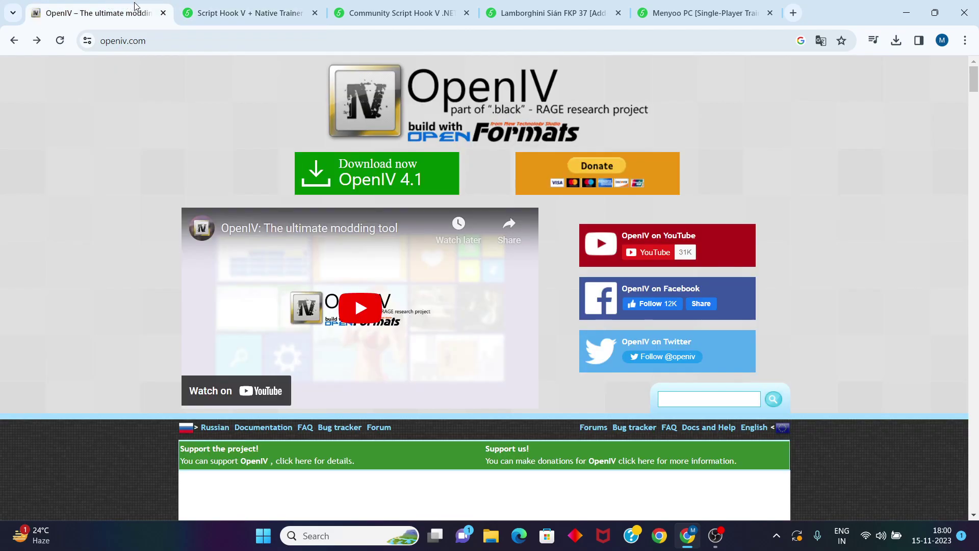
left_click(232, 10)
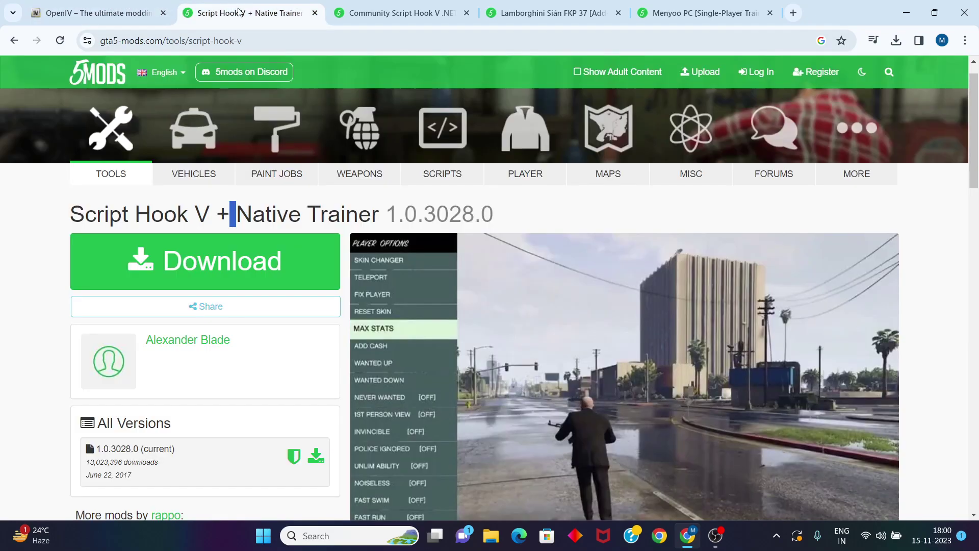
left_click(430, 5)
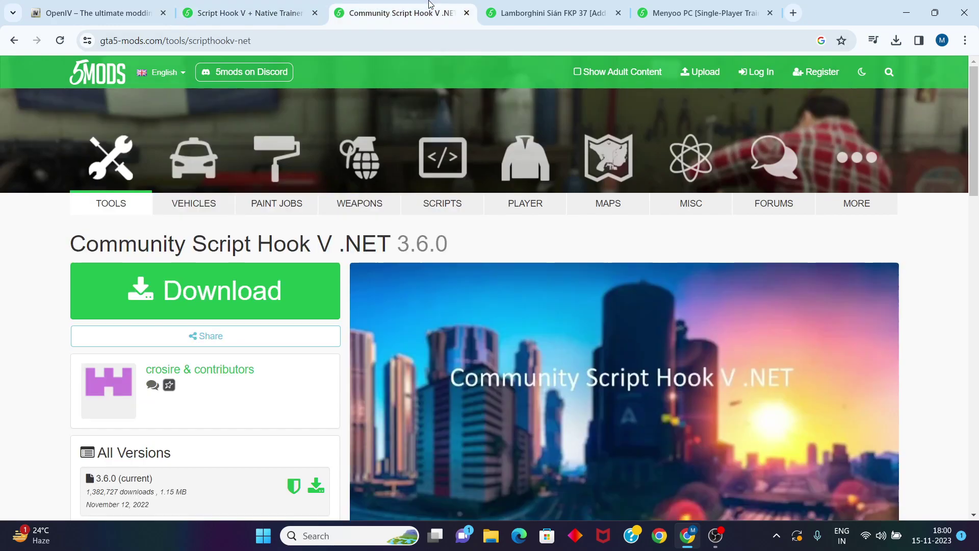
left_click(495, 5)
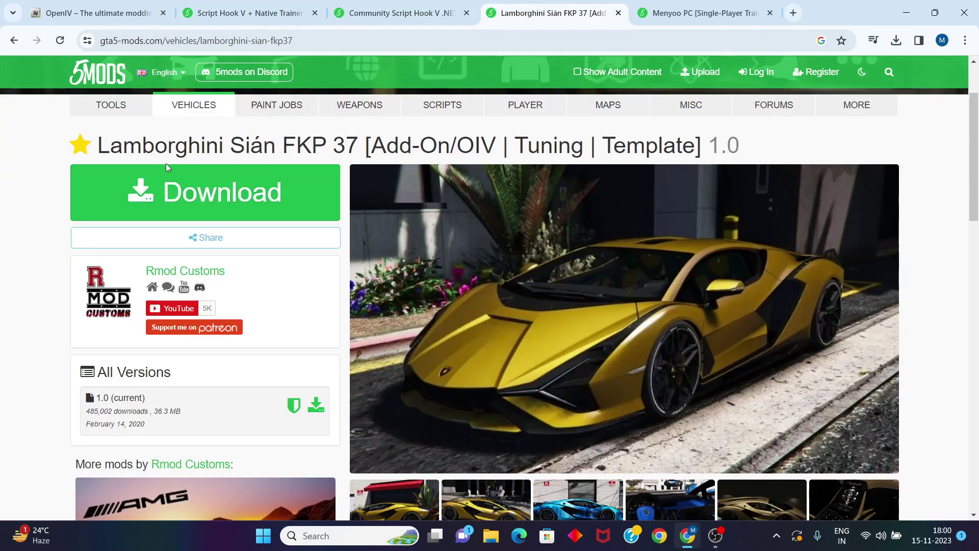
left_click(722, 16)
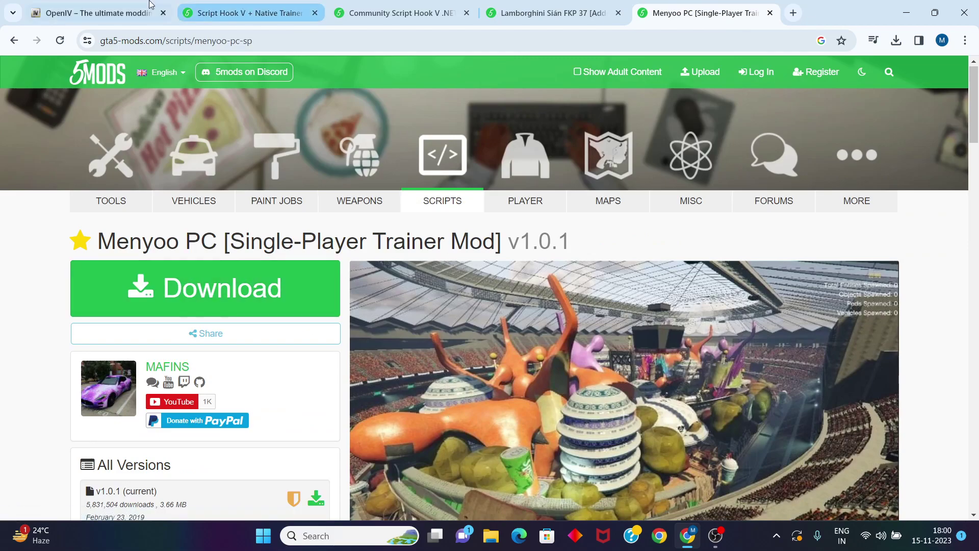
left_click(117, 9)
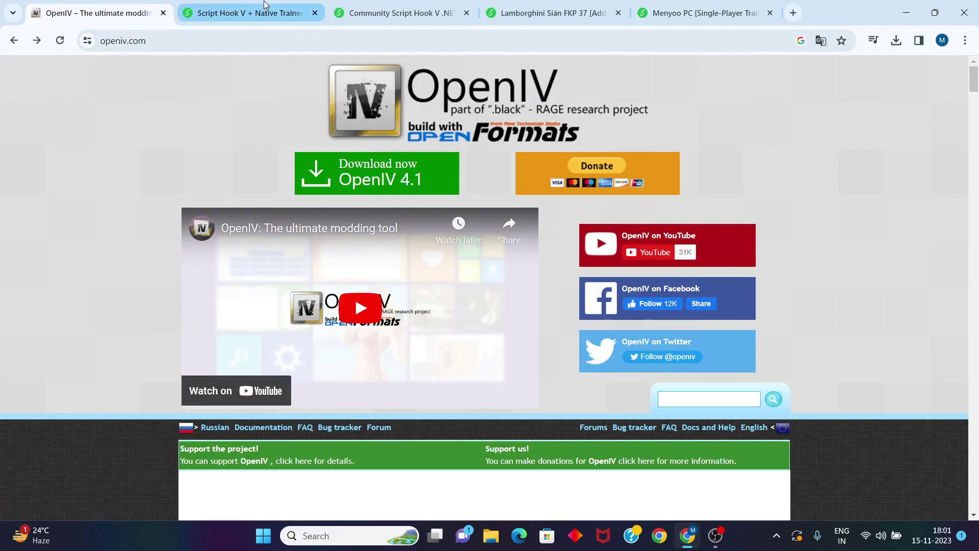
left_click(264, 4)
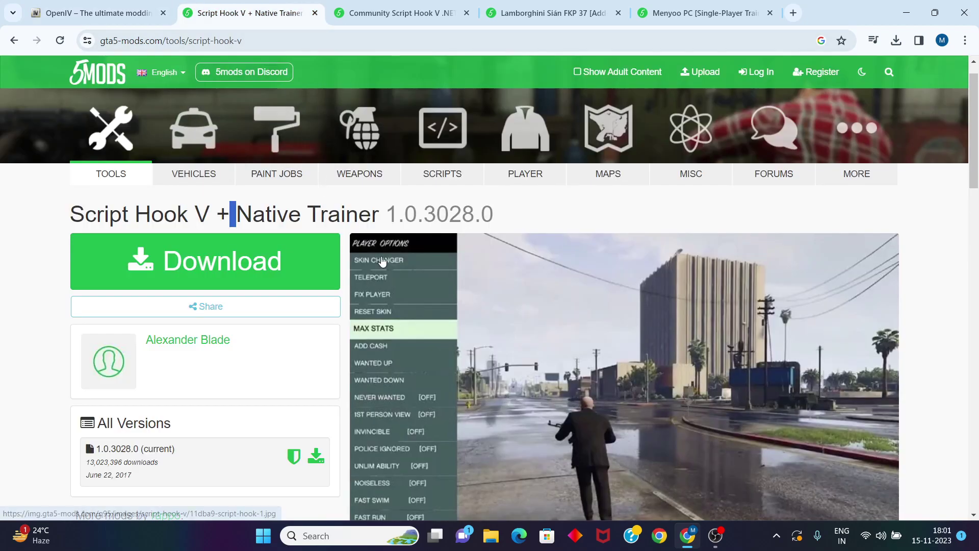
- Switch to File Explorer and open the bin folder of ScriptHookV_1.0.3028.0 under D:\Games\Downloads\GTA 5 MODS
left_click(491, 536)
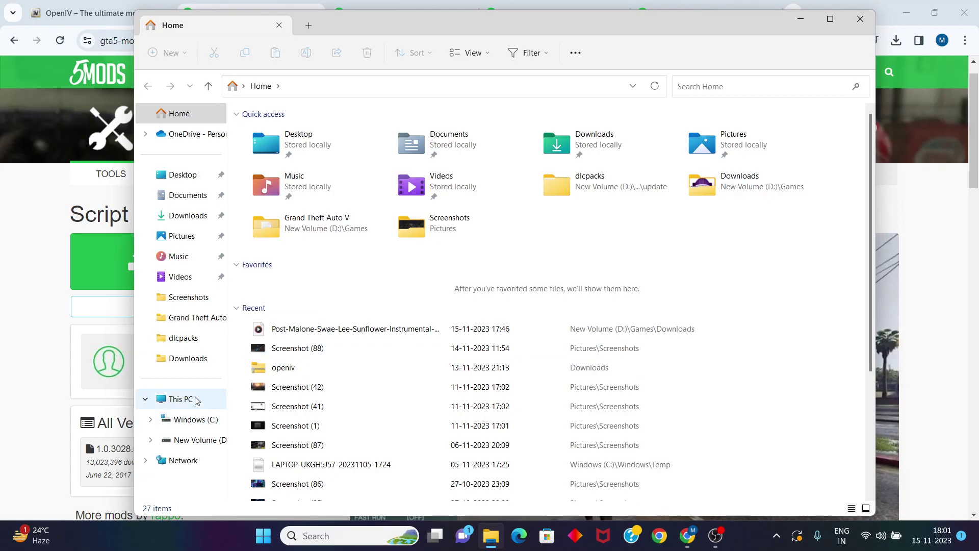
left_click(196, 400)
double_click(453, 162)
double_click(286, 170)
left_click_drag(284, 134, 308, 136)
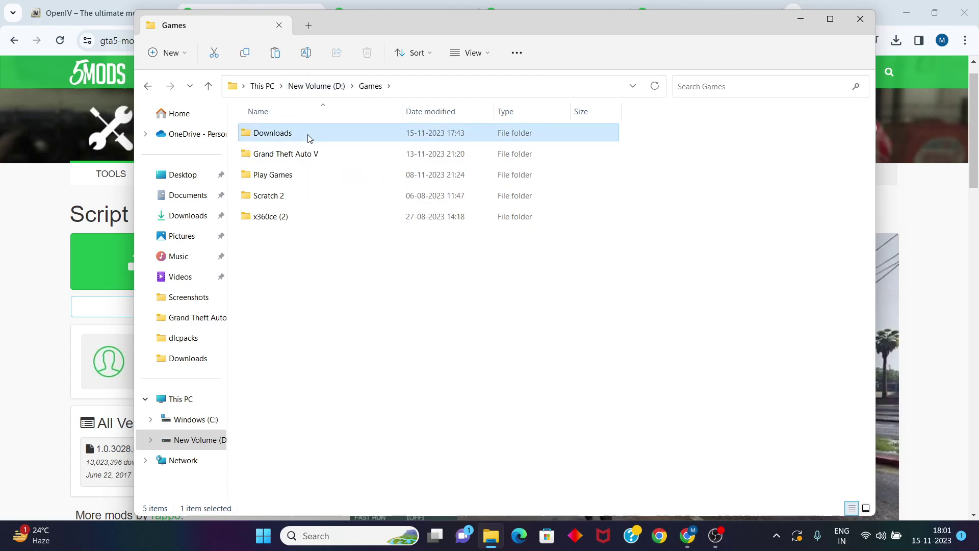
double_click(308, 136)
double_click(279, 199)
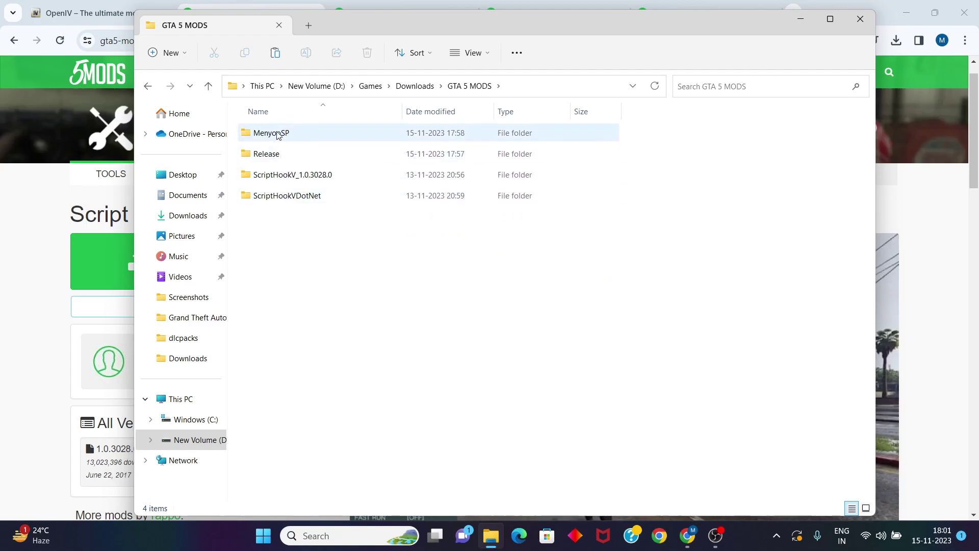
double_click(281, 183)
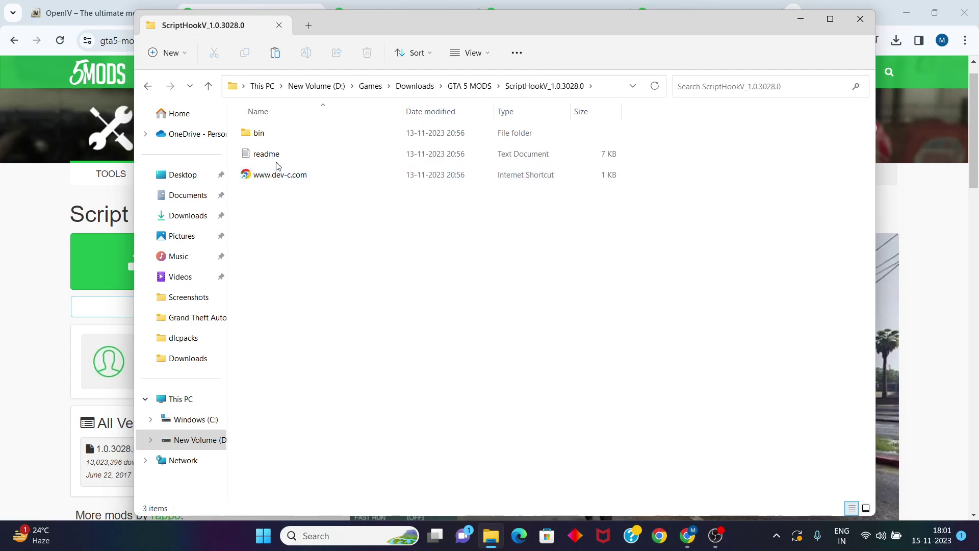
double_click(259, 134)
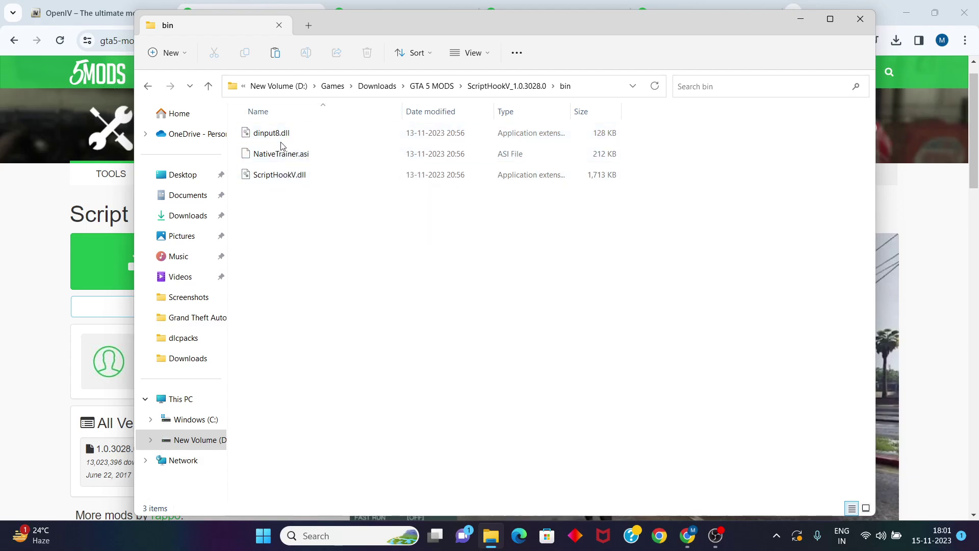
- Select dinput8.dll and ScriptHookV.dll, and try to paste the copied files into the Grand Theft Auto V folder
left_click(278, 134)
left_click(286, 175, "ctrl")
left_click_drag(300, 218, 340, 211)
left_click(344, 91)
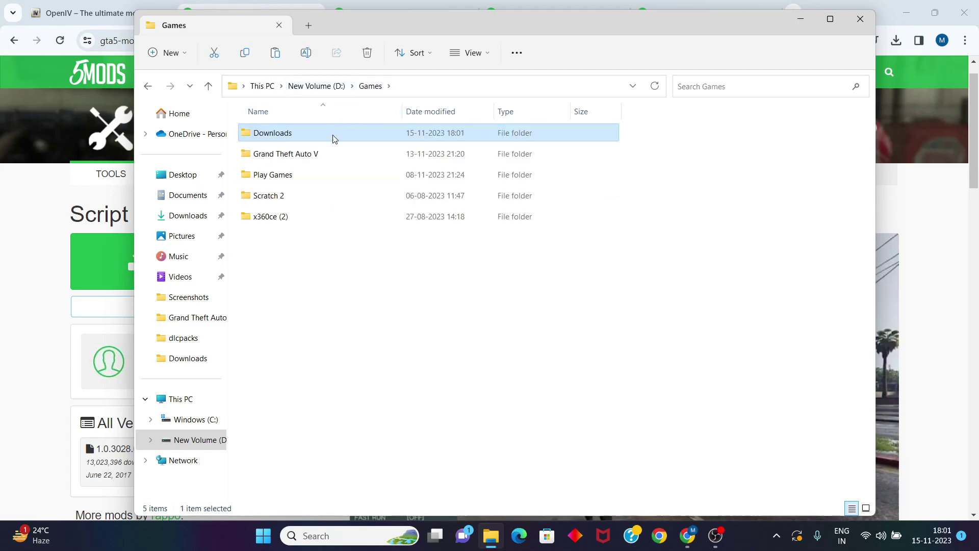
double_click(328, 155)
scroll(330, 275, "down", 4)
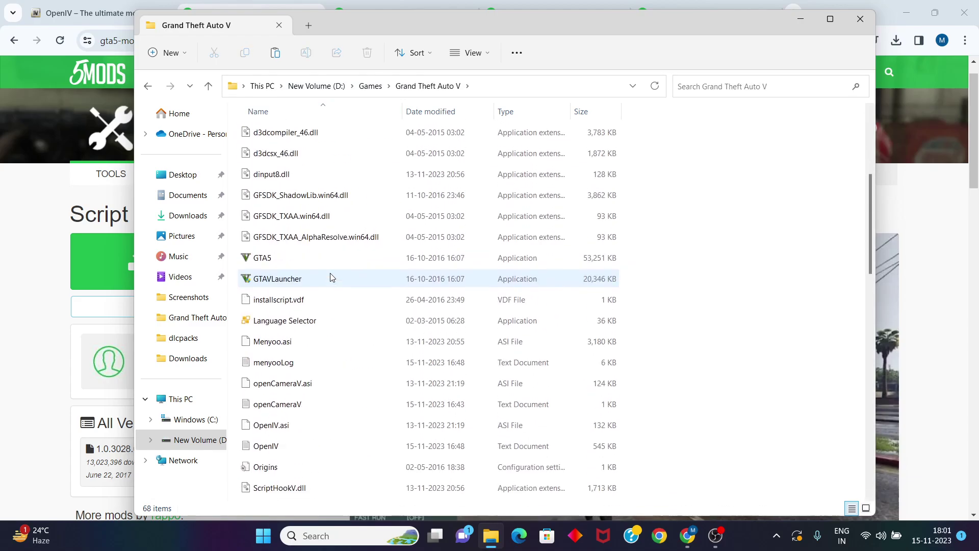
left_click(284, 53)
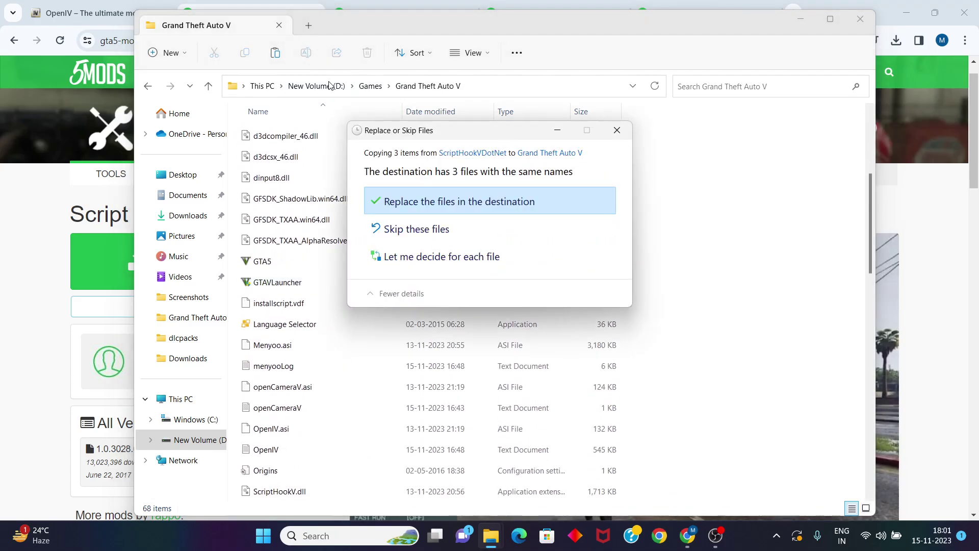
left_click(616, 132)
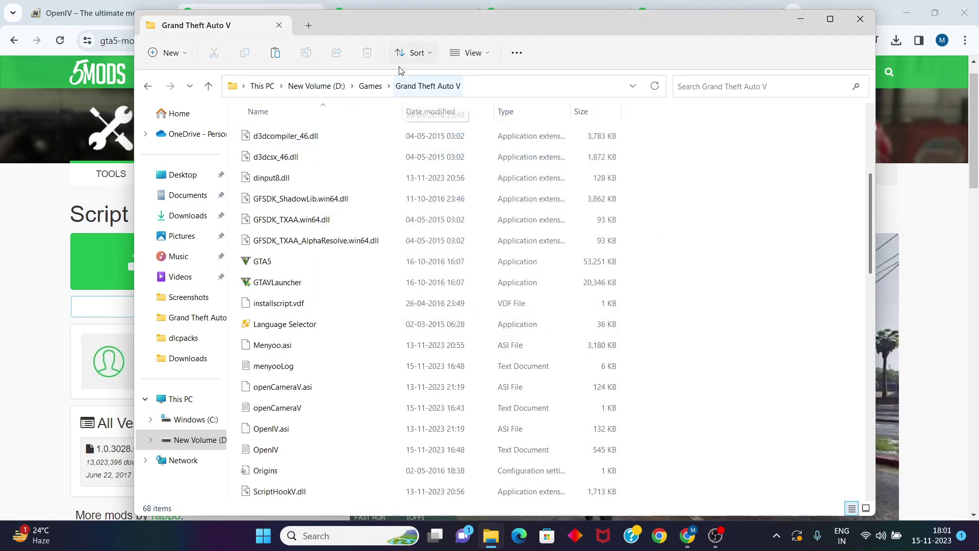
- Select the ScriptHookVDotNet configuration file, ScriptHookVDotNet2.dll and ScriptHookVDotNet3.dll in the ScriptHookVDotNet folder of GTA 5 MODS
left_click(377, 84)
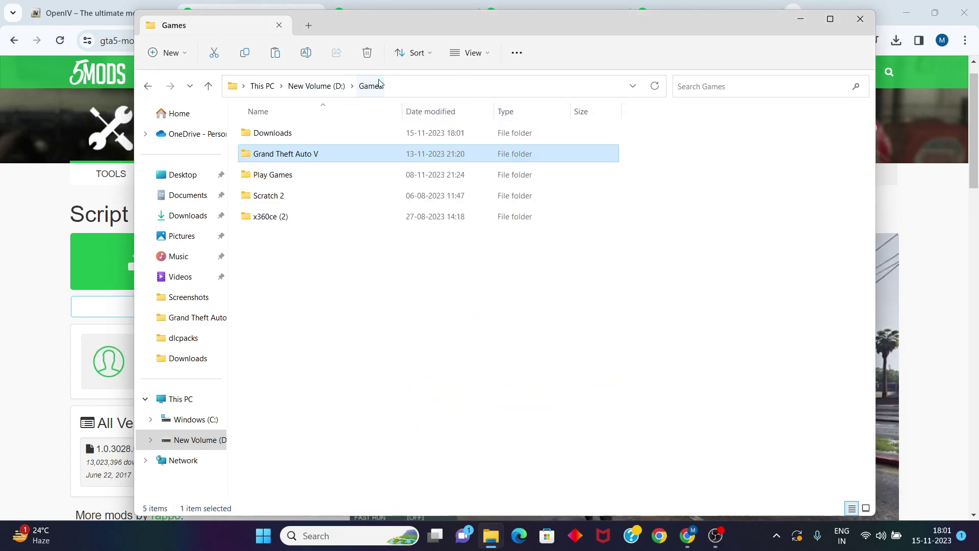
double_click(300, 136)
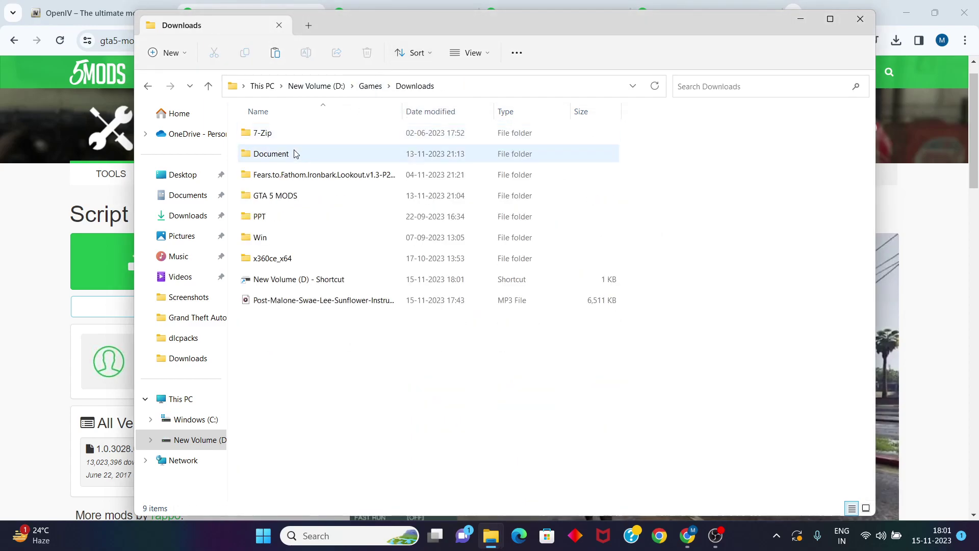
double_click(270, 201)
double_click(304, 196)
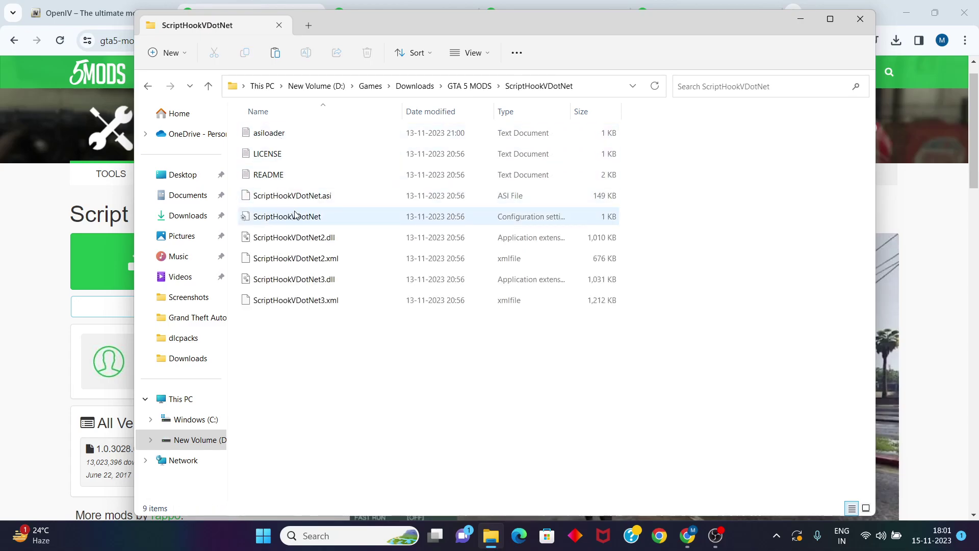
left_click(295, 216)
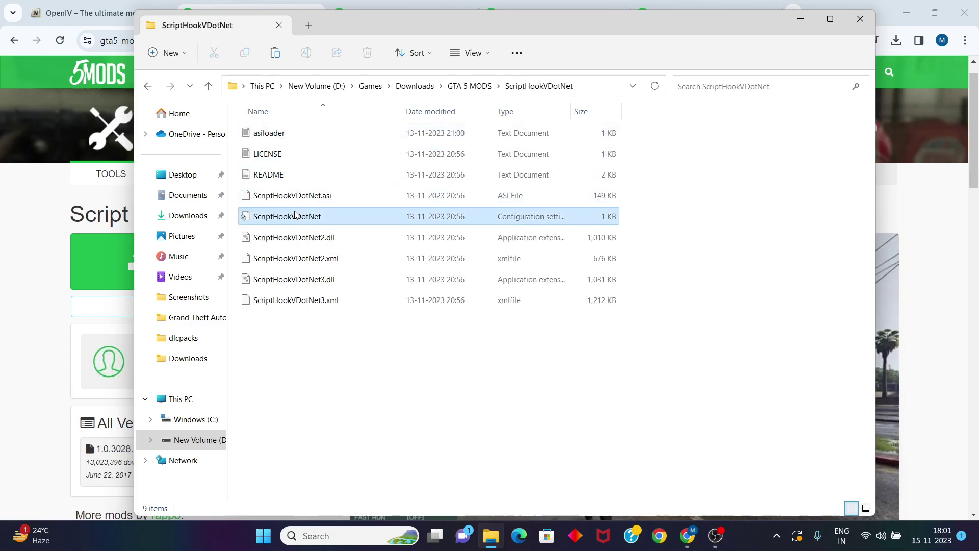
left_click(310, 243, "ctrl")
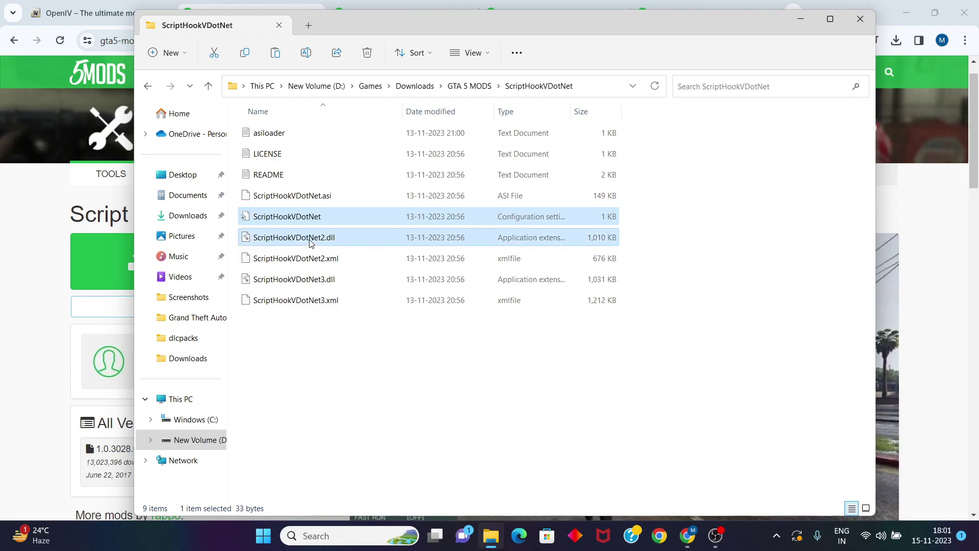
left_click(316, 284, "ctrl")
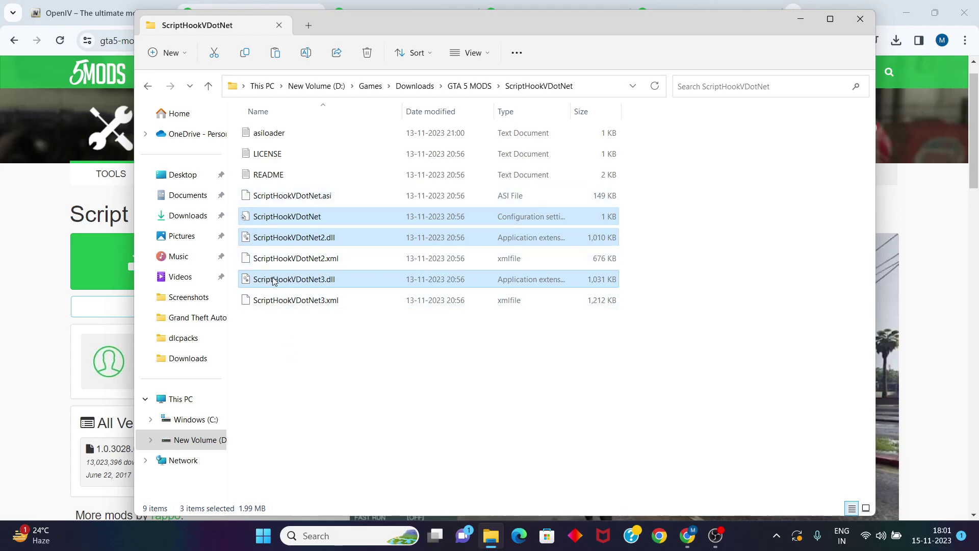
- Check the Grand Theft Auto V folder for the ScriptHookVDotNet files
left_click(385, 89)
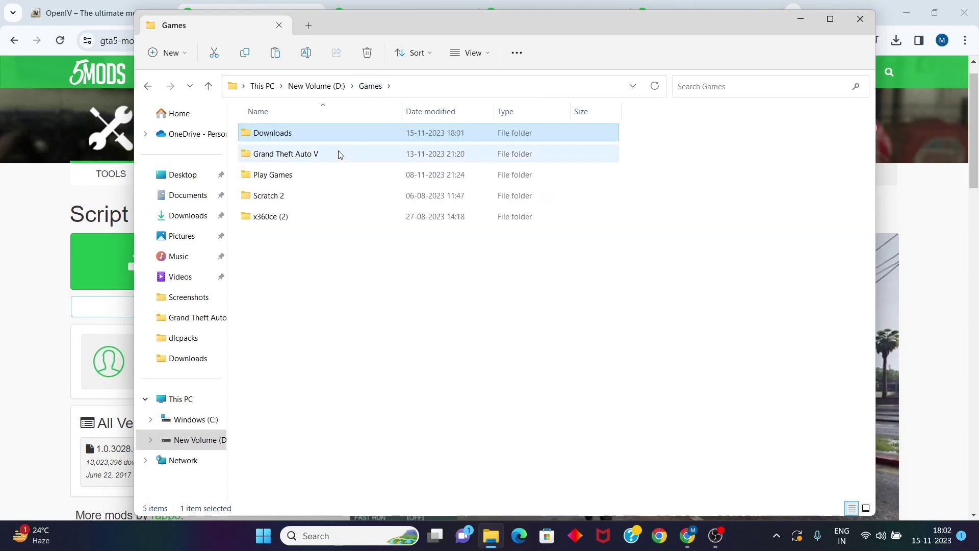
double_click(338, 152)
scroll(327, 286, "down", 5)
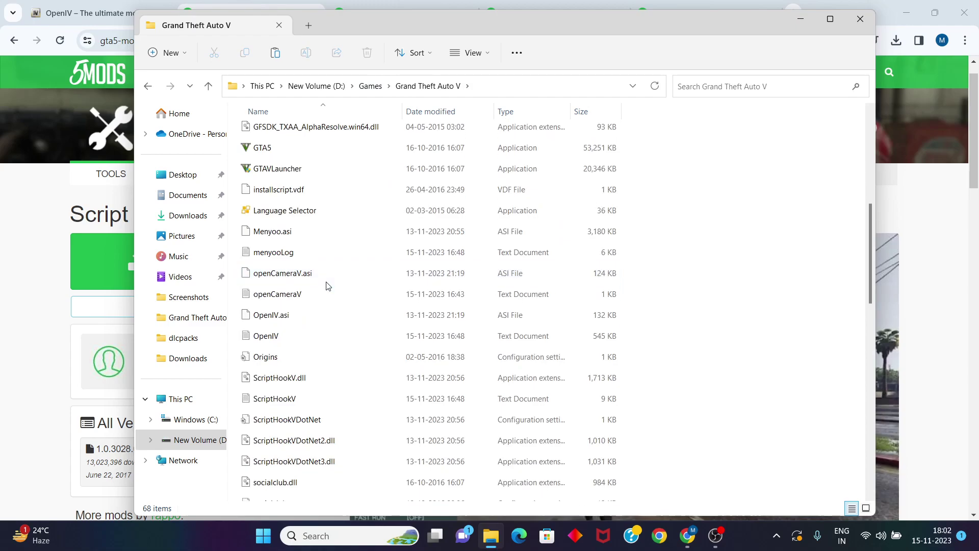
scroll(328, 284, "up", 6)
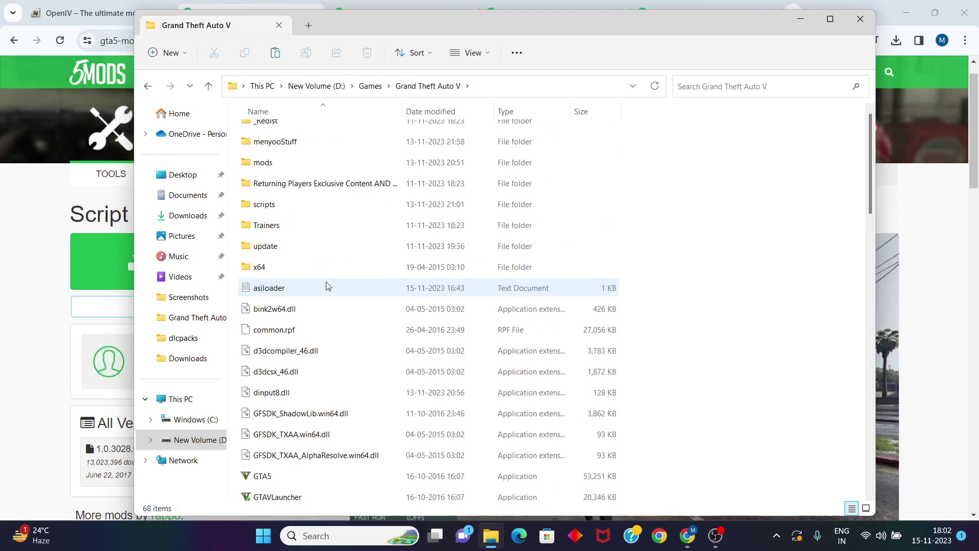
- Open the Release folder inside Downloads\GTA 5 MODS to view the NativeUI files
left_click(372, 85)
double_click(287, 133)
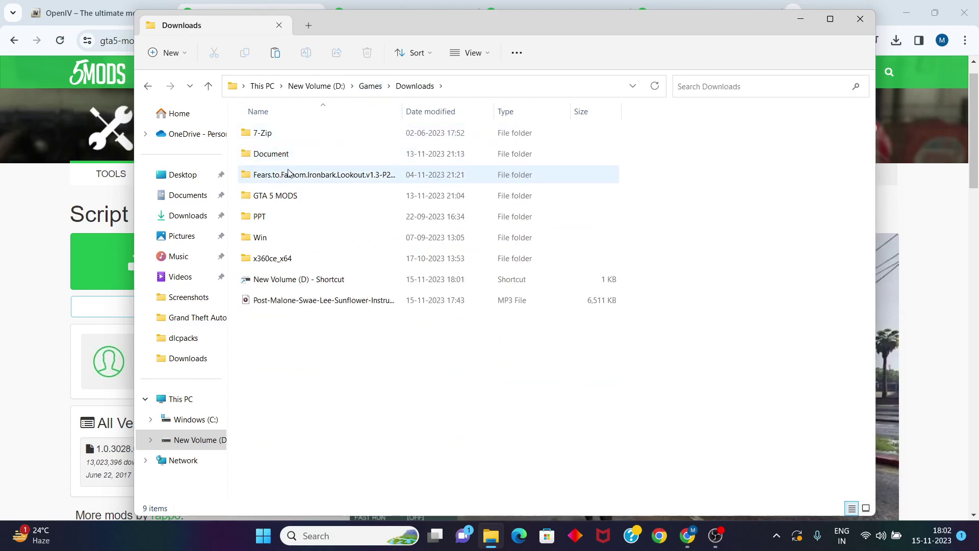
left_click(274, 198)
double_click(274, 201)
left_click(274, 199)
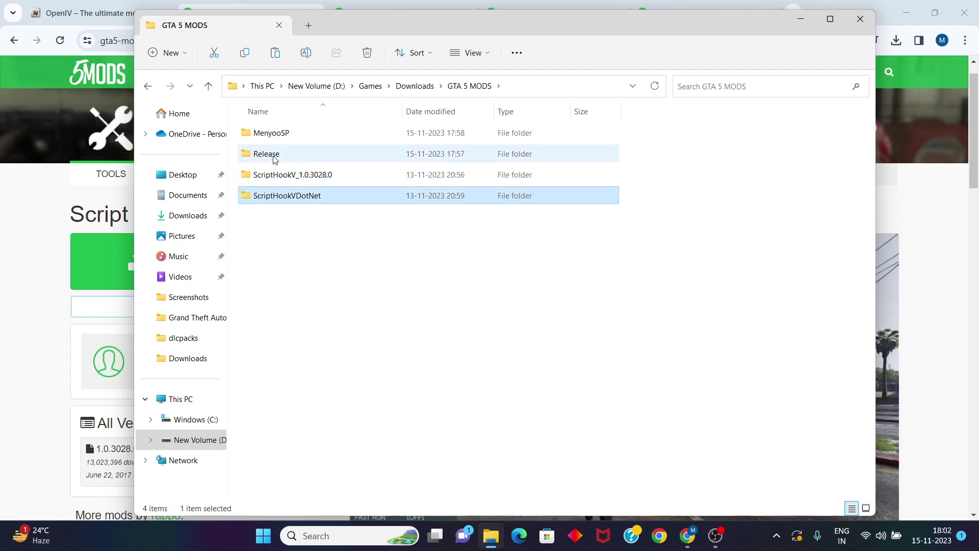
double_click(274, 155)
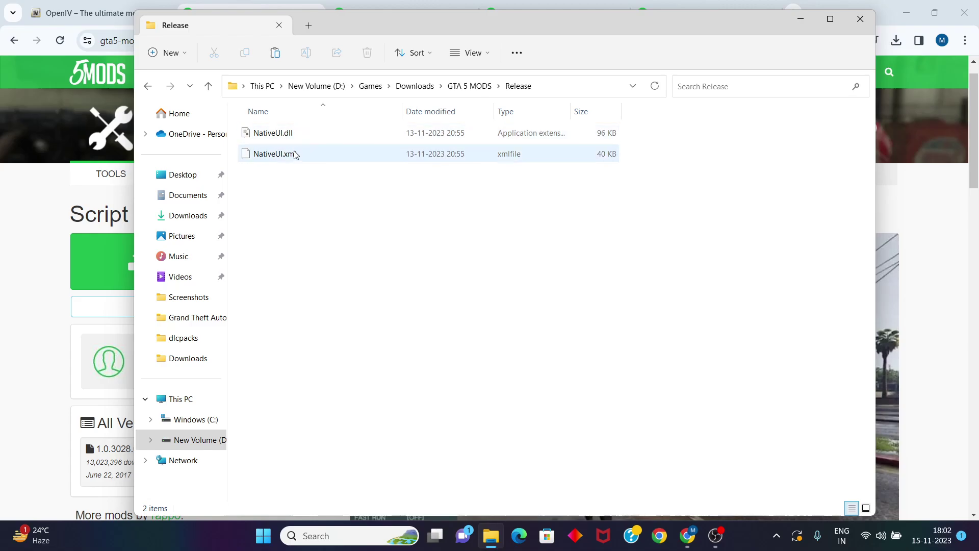
- Open the MenyooSP folder inside GTA 5 MODS and select its menyooStuff folder
left_click(415, 90)
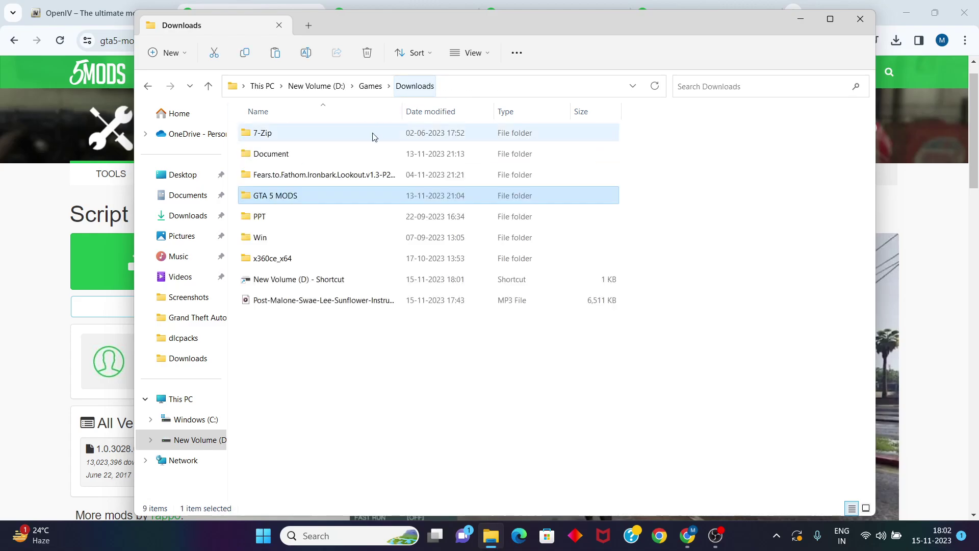
double_click(313, 202)
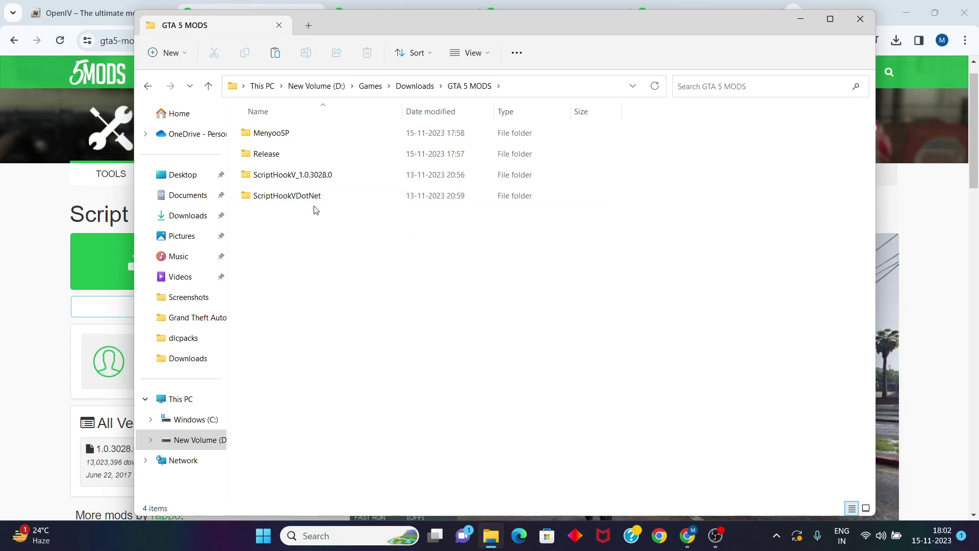
double_click(291, 134)
left_click(339, 139)
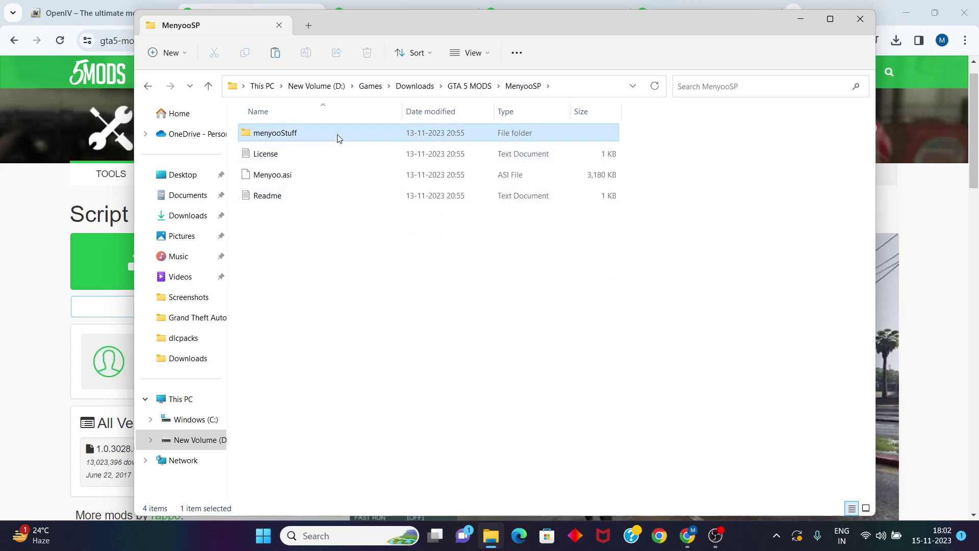
- View the contents of the mods folder inside Grand Theft Auto V, and return to the game's main folder
left_click(412, 87)
left_click(369, 87)
left_click(312, 157)
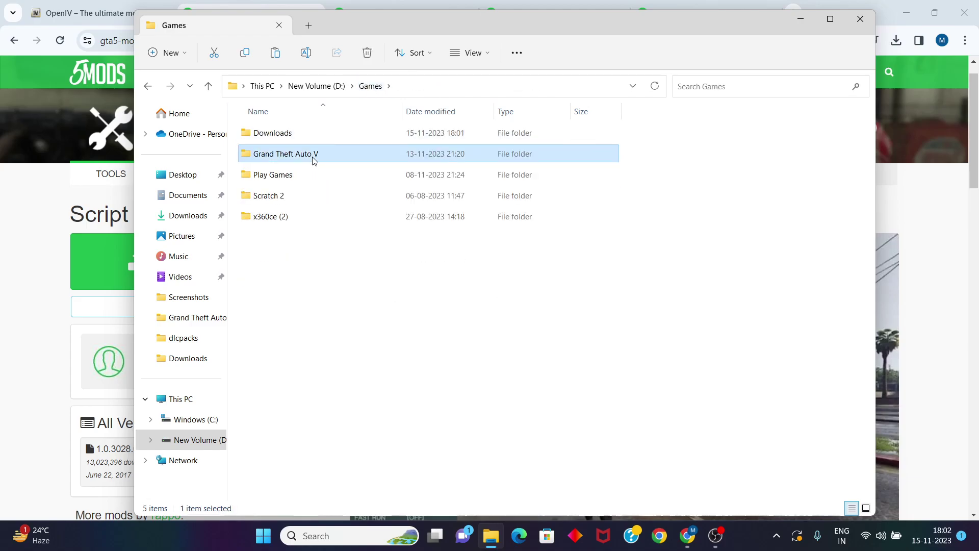
double_click(312, 157)
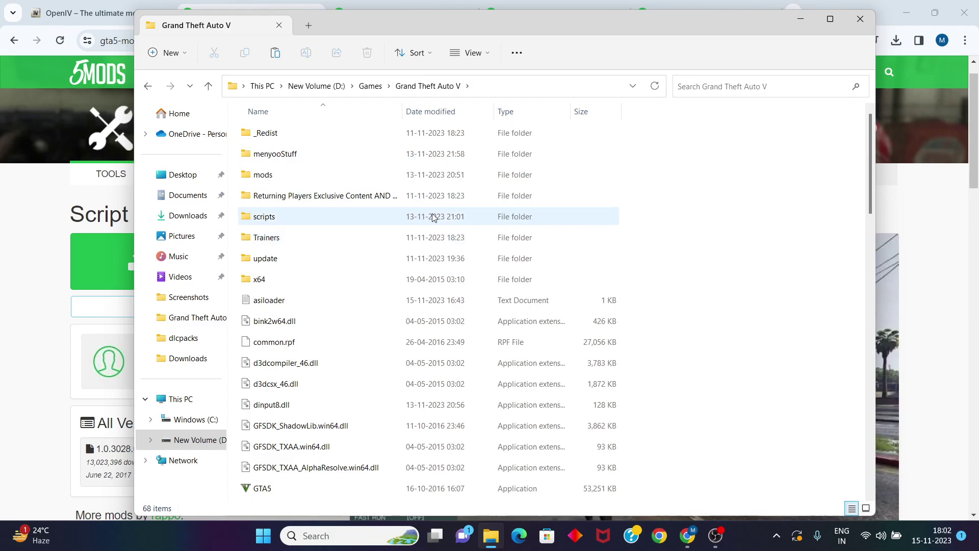
double_click(270, 176)
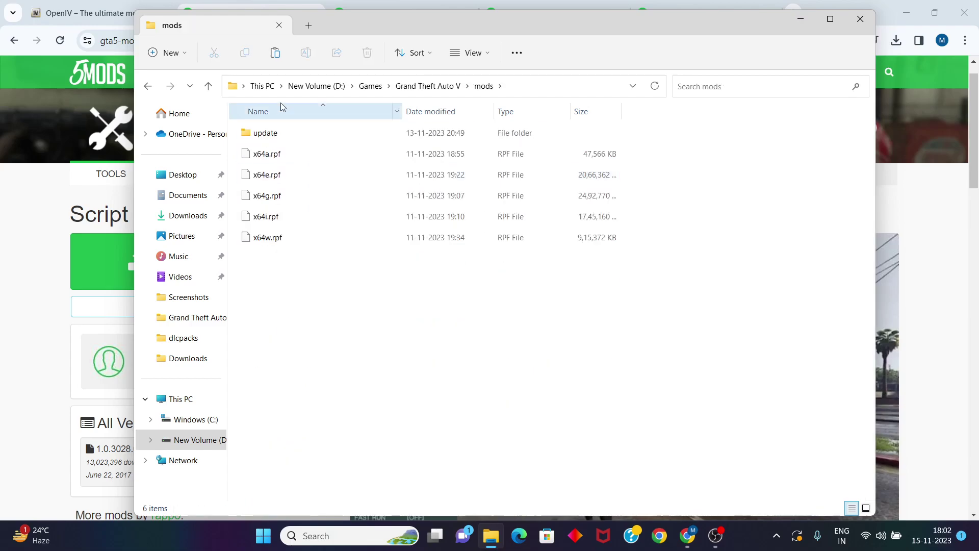
left_click(428, 86)
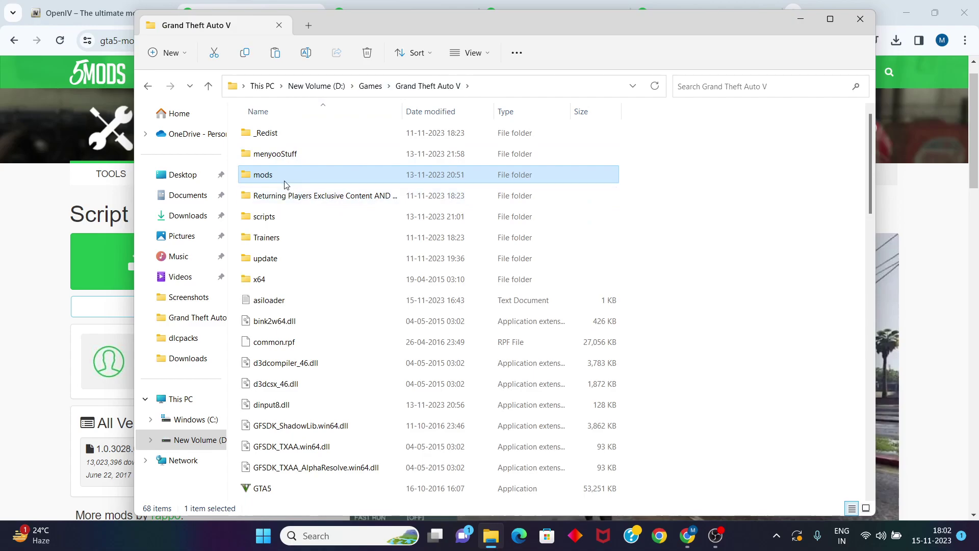
- View the NativeUI files in the scripts folder inside Grand Theft Auto V, and return to the game's main folder
mouse_move(284, 179)
double_click(266, 219)
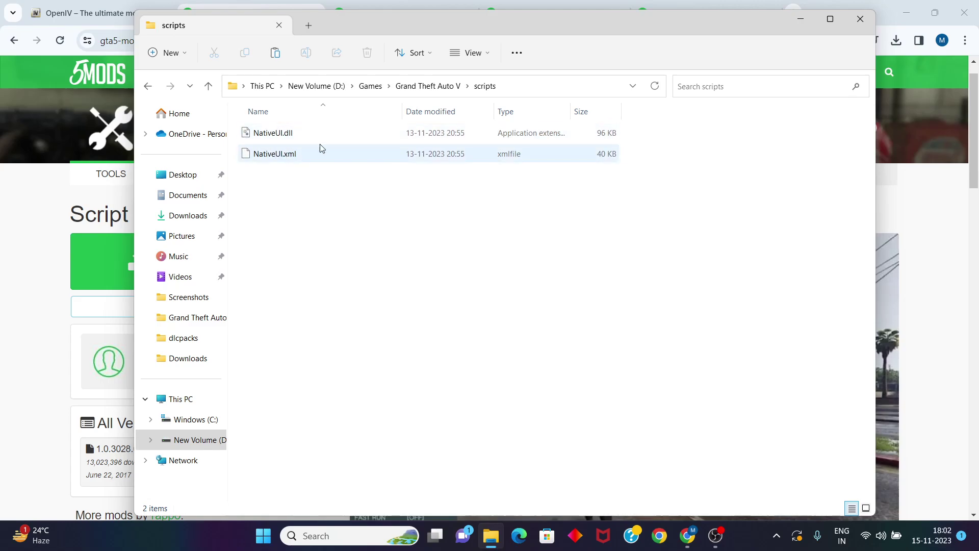
left_click(427, 86)
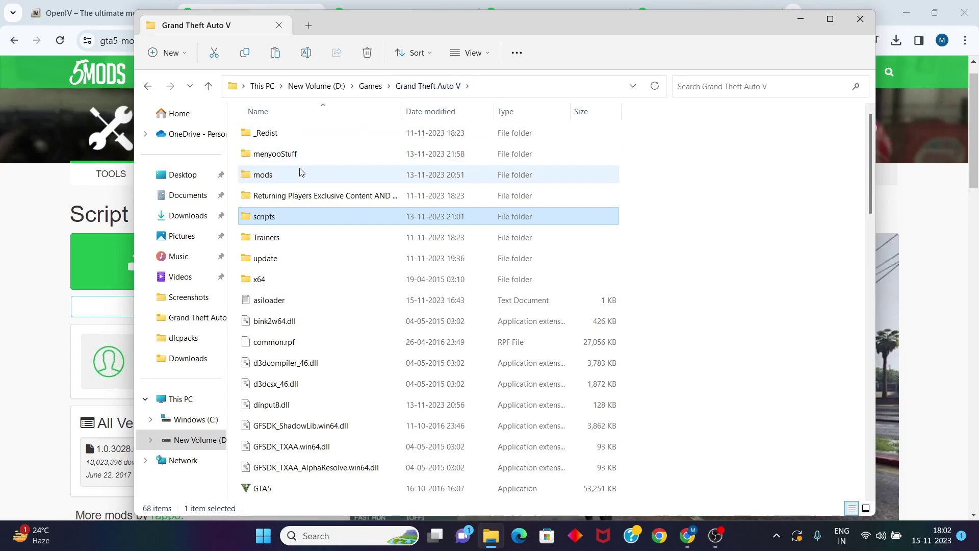
- View the contents of the update\x64 folder inside Grand Theft Auto V, and return to the game's main folder
double_click(273, 258)
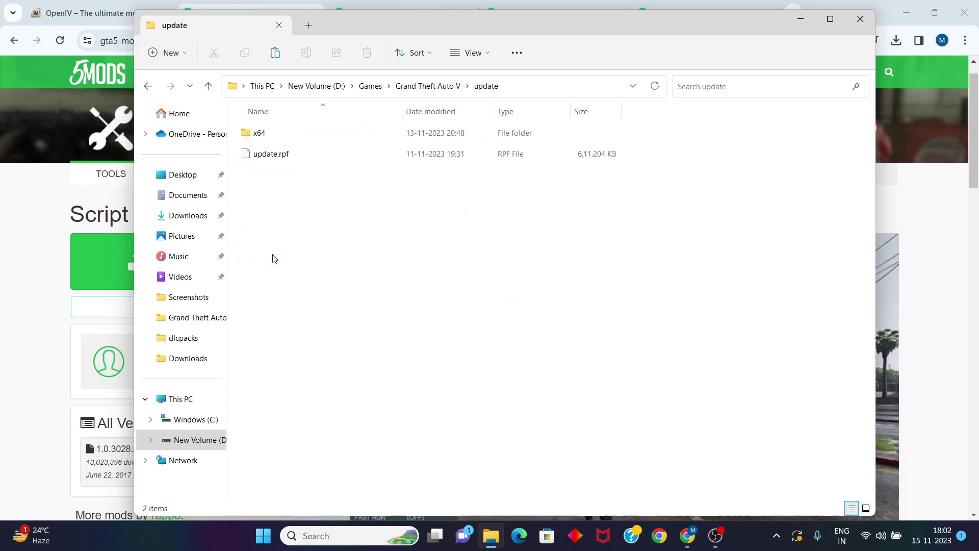
double_click(259, 134)
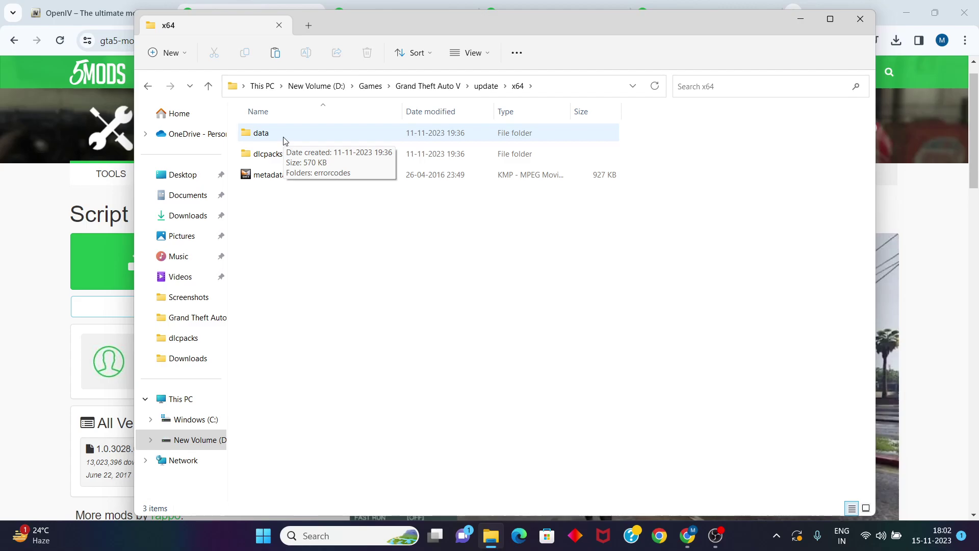
left_click(487, 86)
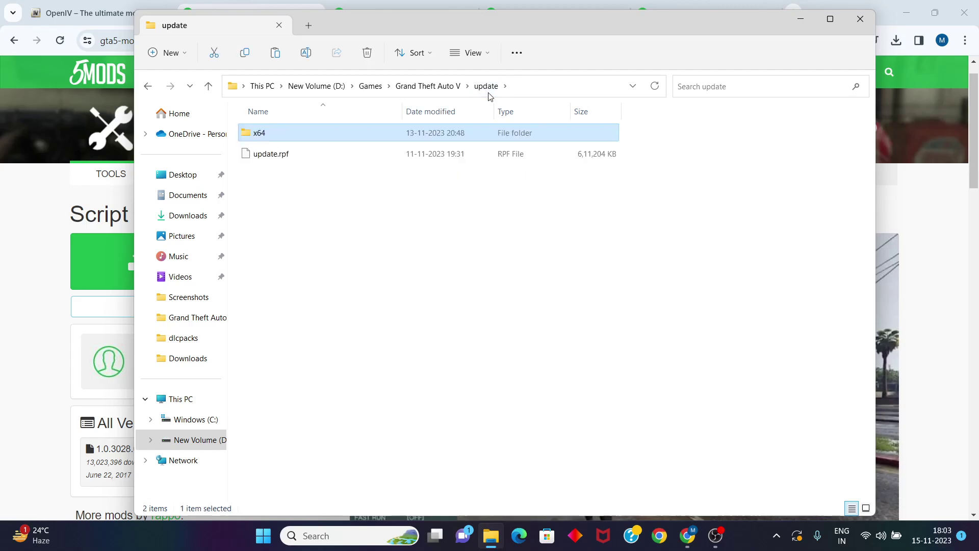
left_click(426, 88)
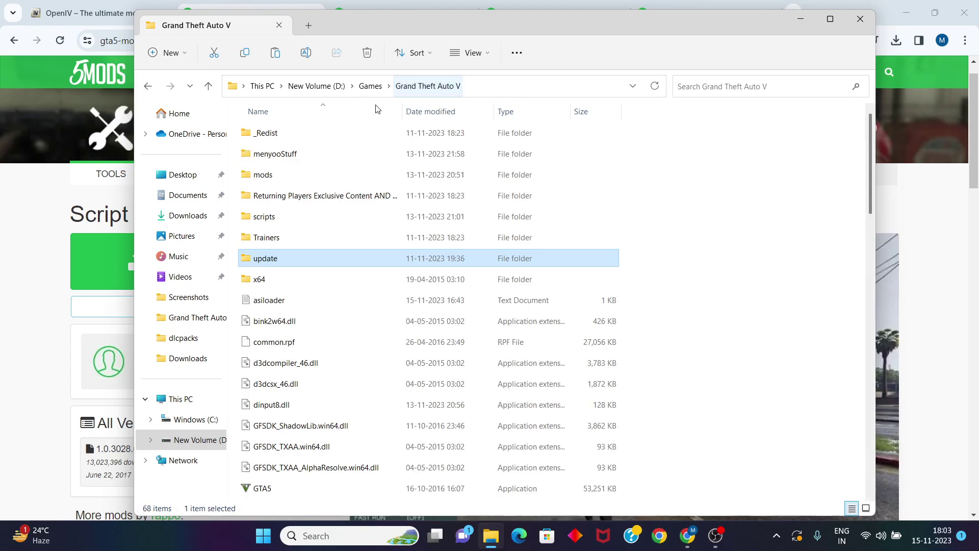
- View the dlcpacks and x64 folders inside mods\update, and return to the Grand Theft Auto V folder
double_click(277, 175)
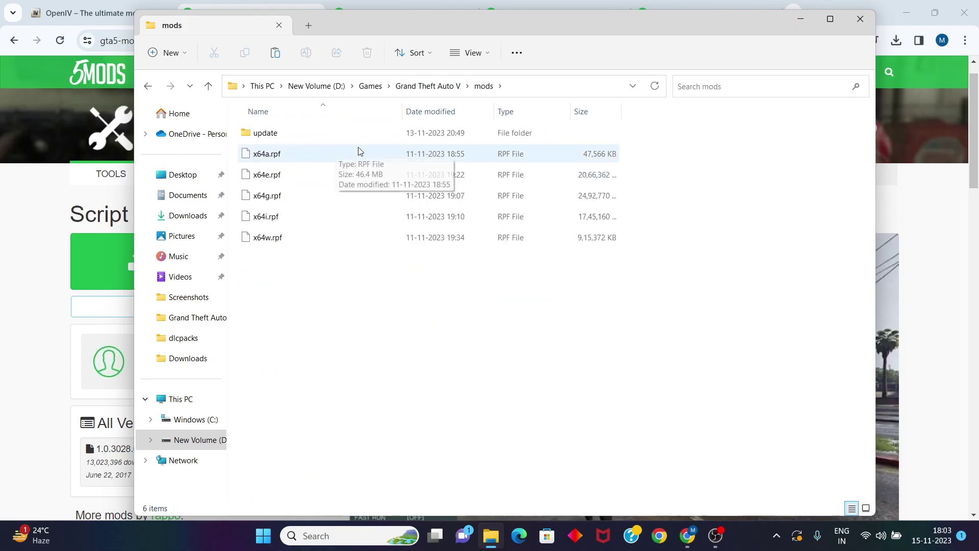
double_click(328, 134)
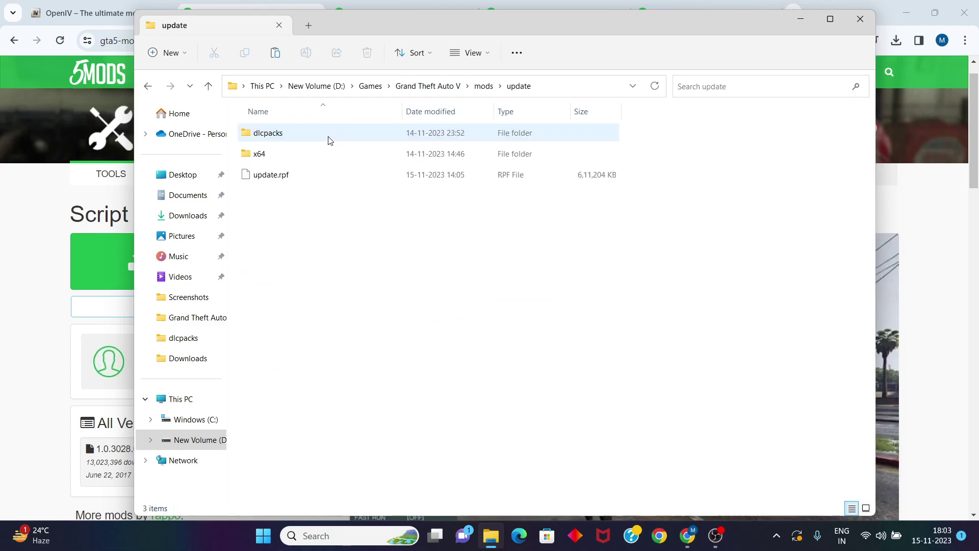
double_click(301, 137)
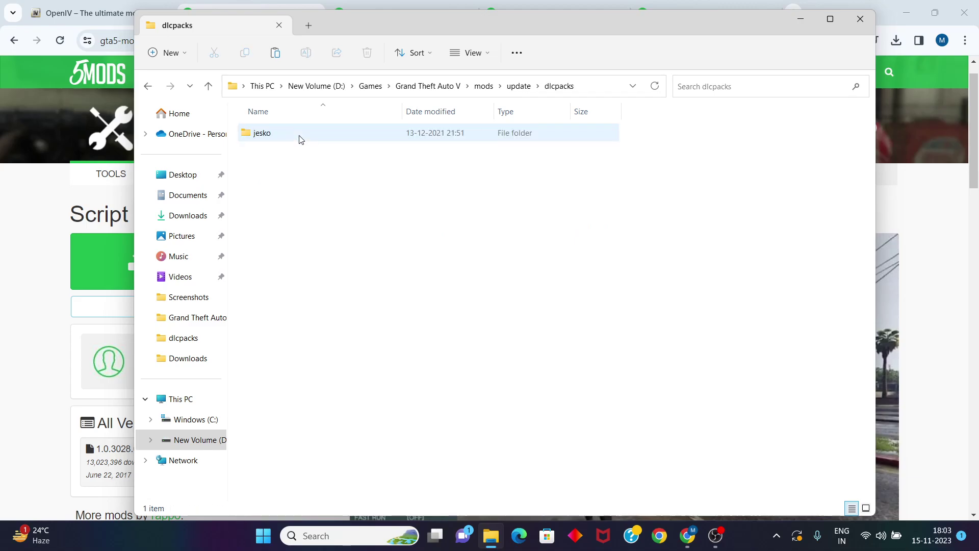
left_click(490, 88)
double_click(366, 140)
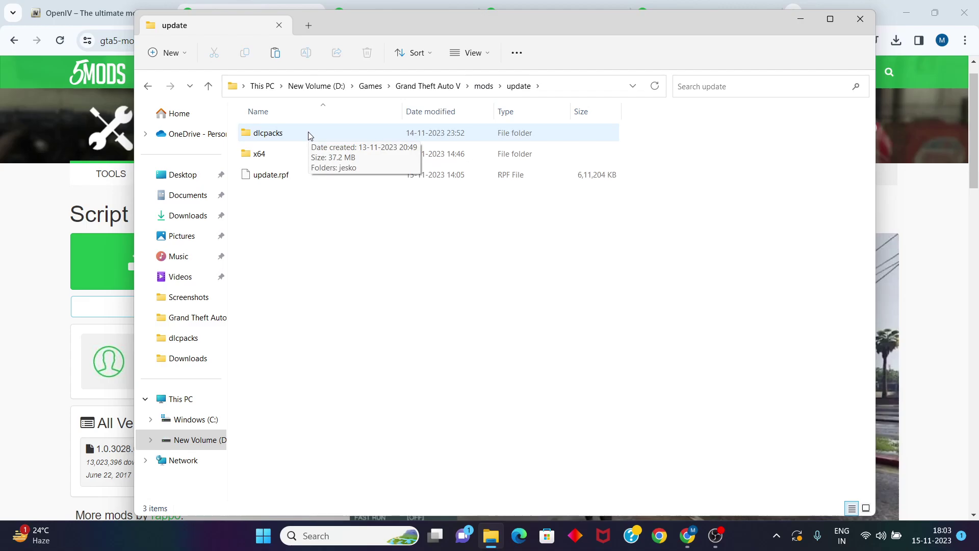
double_click(271, 154)
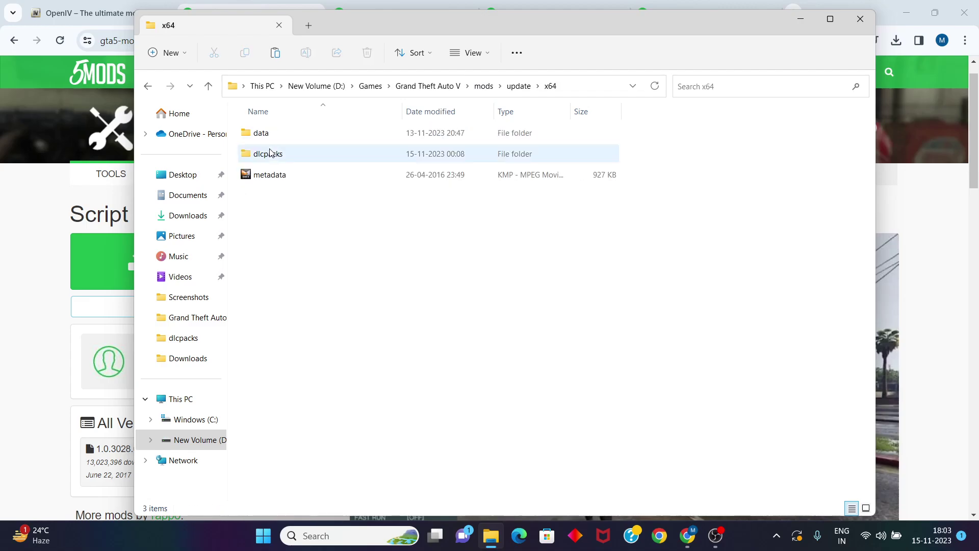
left_click(427, 85)
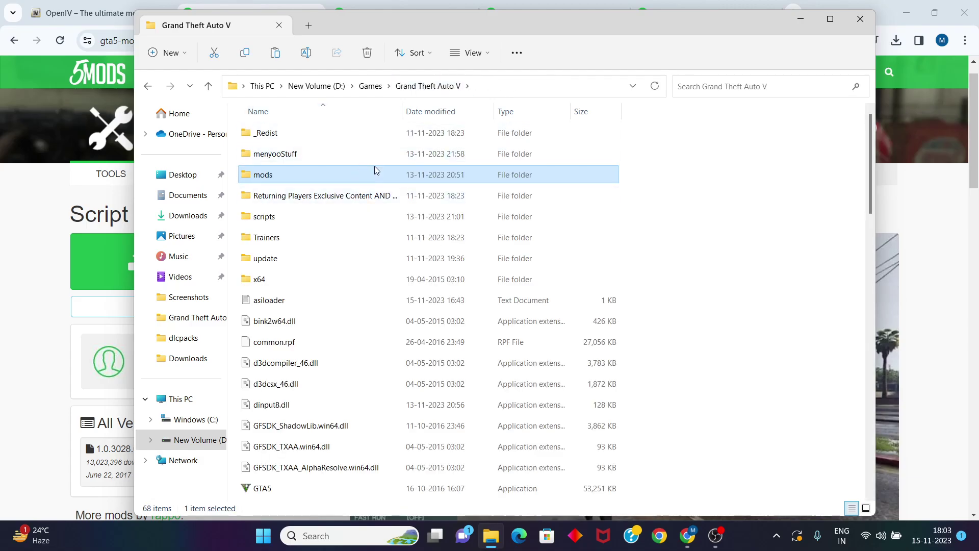
- View the RPF files in the mods folder and select x64a, x64e, x64g, x64i and x64w.rpf in the game's main folder
double_click(377, 179)
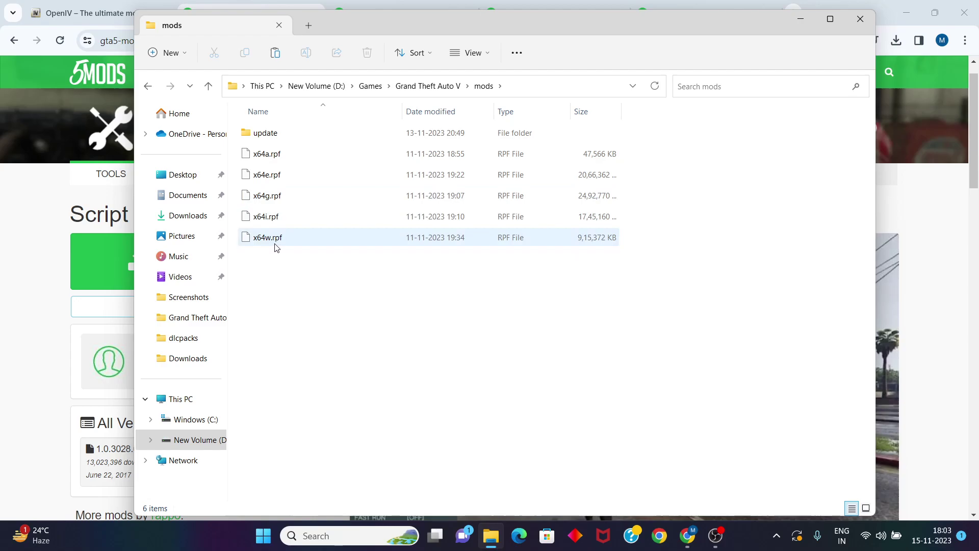
left_click(428, 86)
scroll(320, 345, "down", 10)
scroll(284, 168, "up", 3)
left_click(300, 310)
left_click(280, 394, "ctrl")
scroll(279, 396, "down", 2)
left_click(267, 331, "ctrl")
left_click(267, 399, "ctrl")
scroll(267, 385, "down", 3)
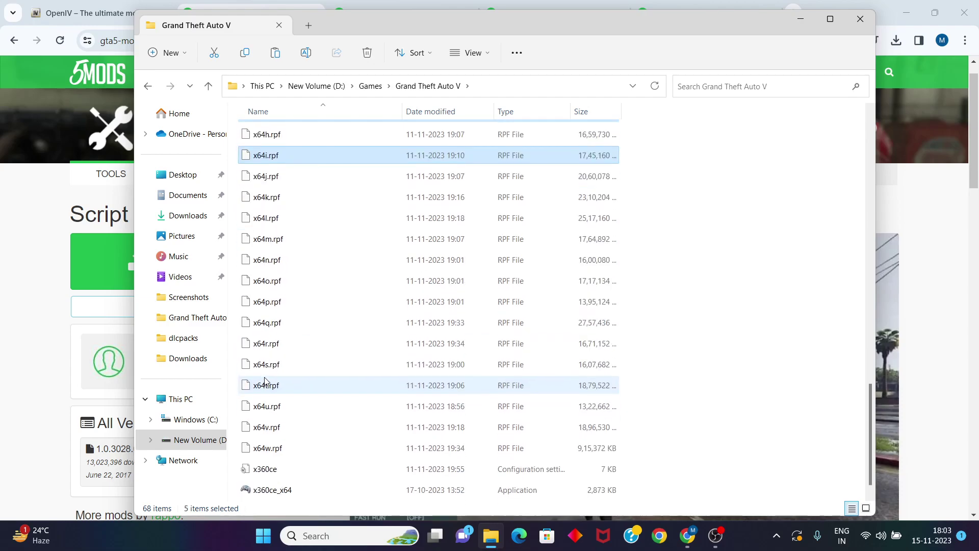
left_click(274, 447, "ctrl")
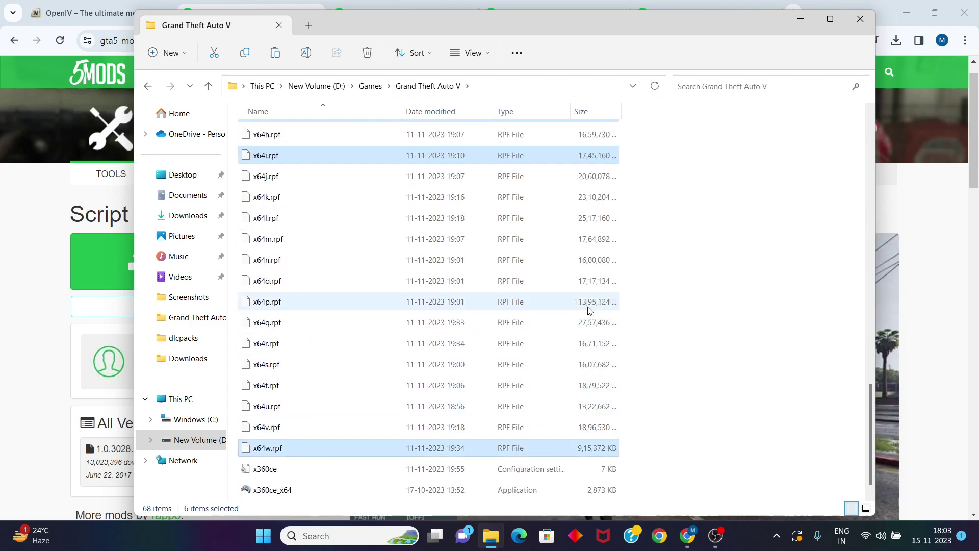
- Clear the RPF file selection, view the mods folder again and go up to the Games folder
left_click(686, 272)
scroll(686, 271, "up", 15)
double_click(291, 173)
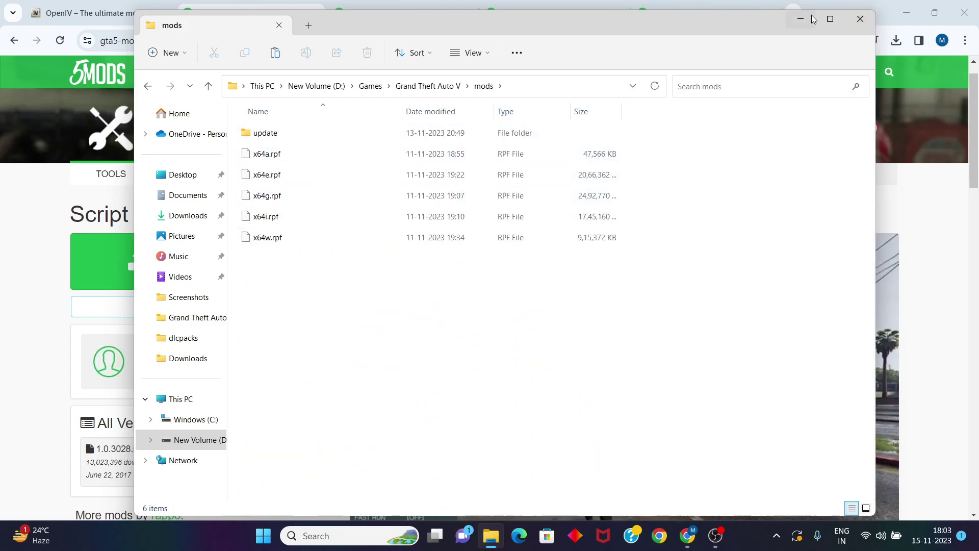
left_click(912, 5)
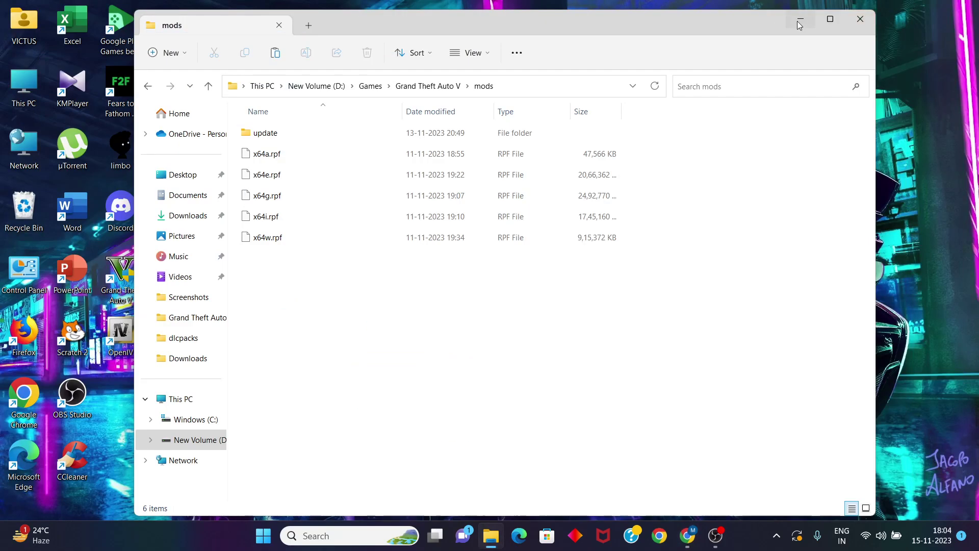
left_click(366, 87)
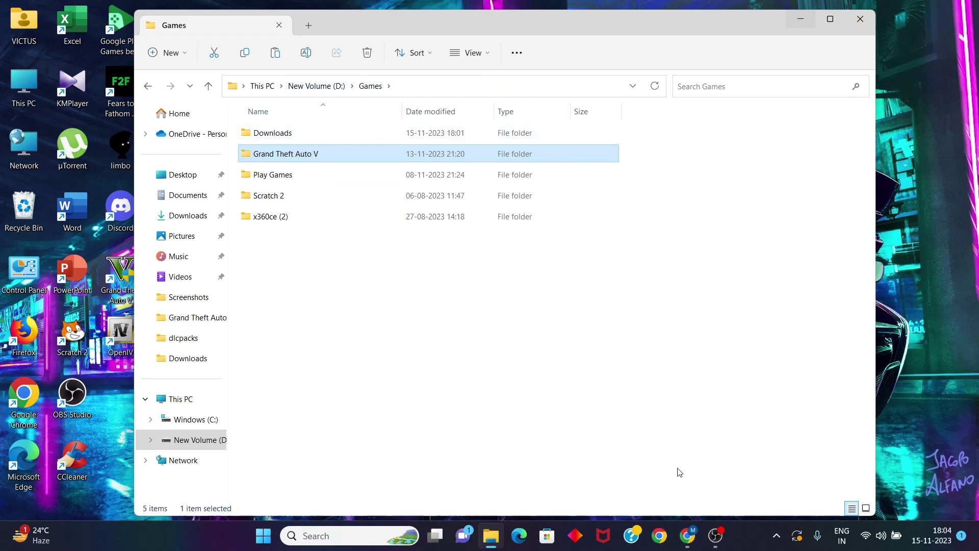
- Switch to Chrome to view the OIV option in the Lamborghini Sián FKP 37 page title, and open Games\Downloads in File Explorer
key("alt+Tab")
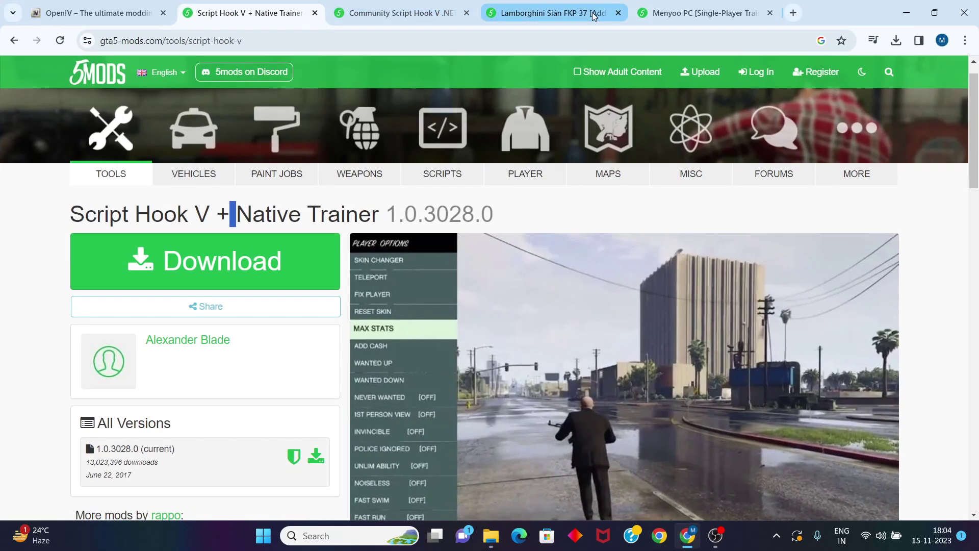
left_click(595, 16)
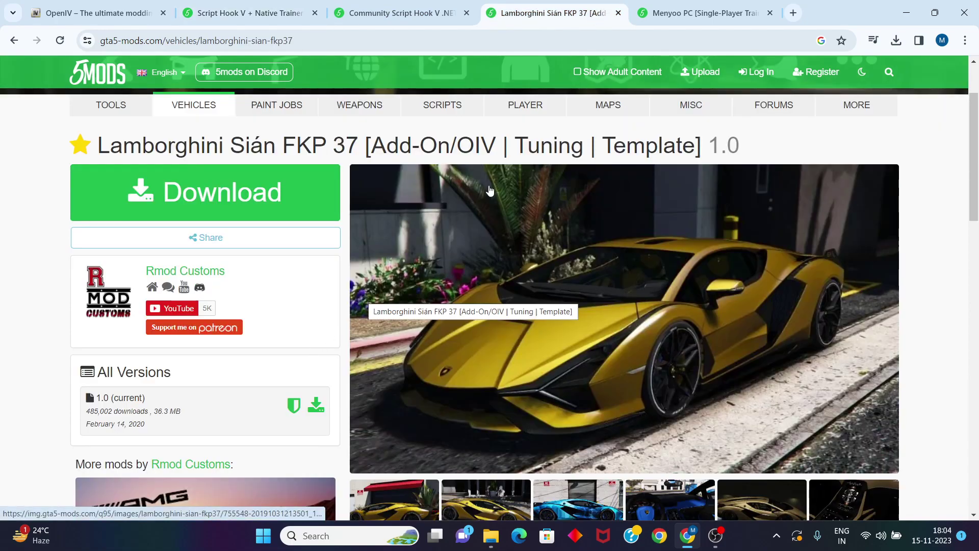
left_click_drag(457, 145, 505, 148)
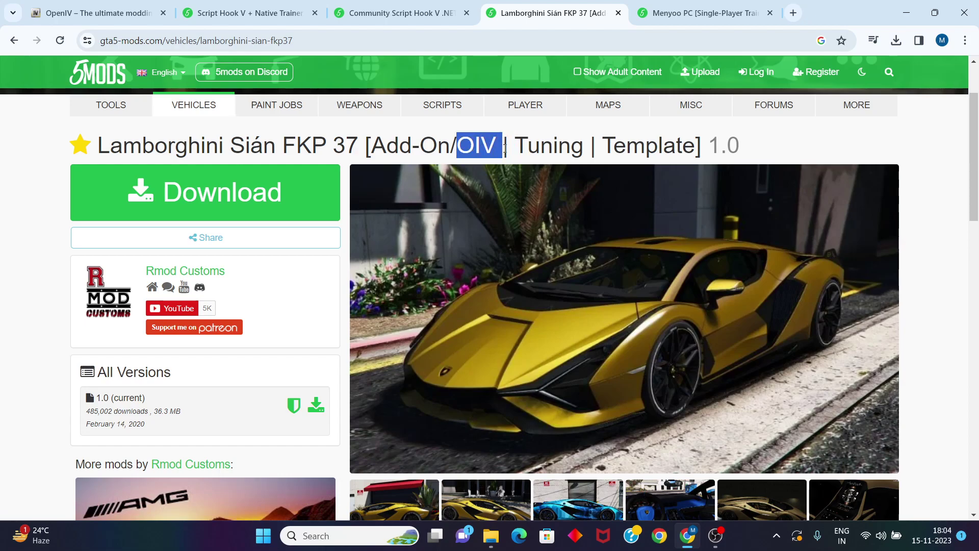
left_click(528, 131)
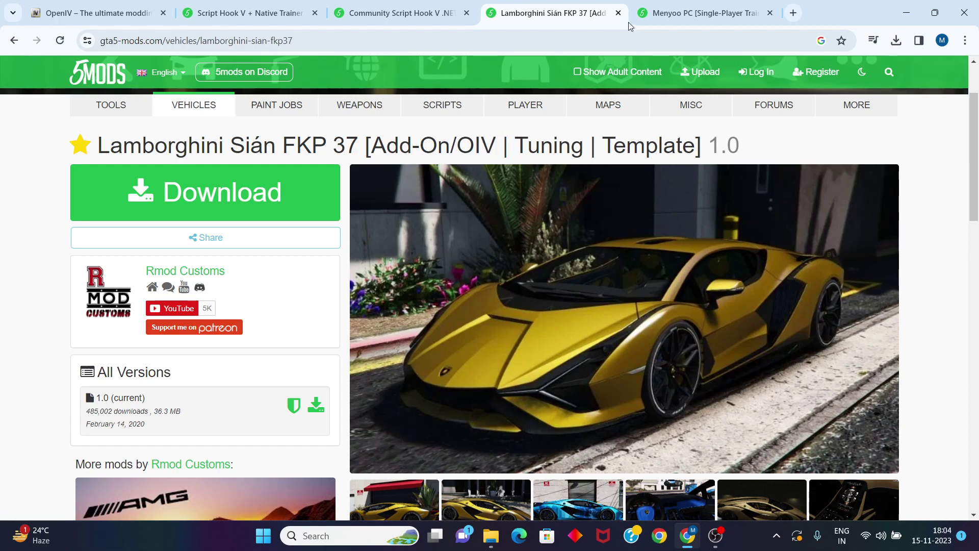
left_click(906, 13)
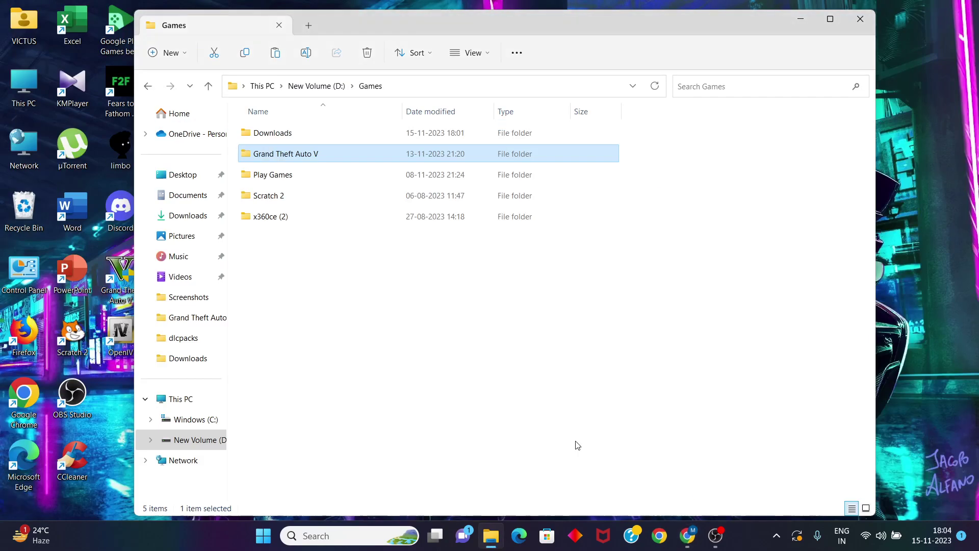
double_click(288, 137)
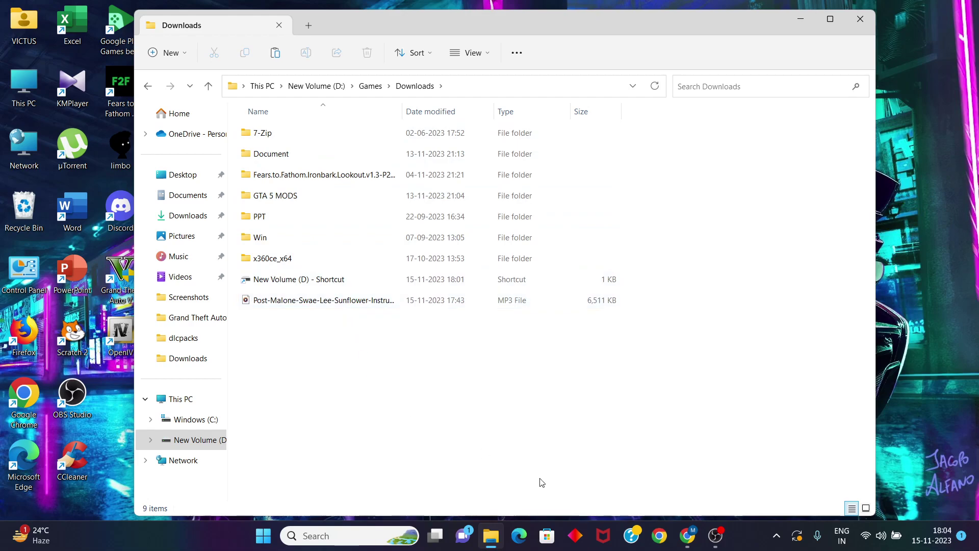
- Switch to Chrome, download the Lamborghini Sián FKP 37 mod and show the downloaded archive in its folder
left_click(687, 535)
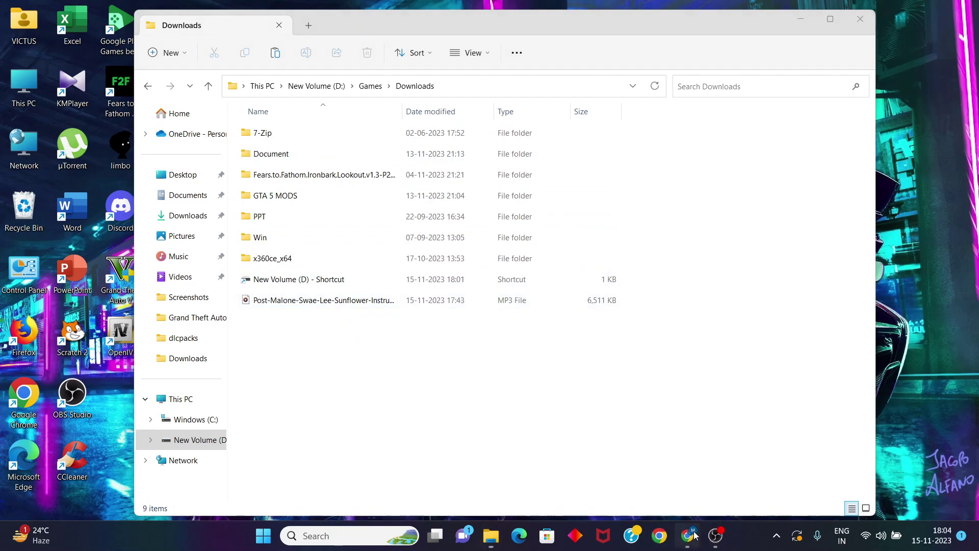
left_click(214, 217)
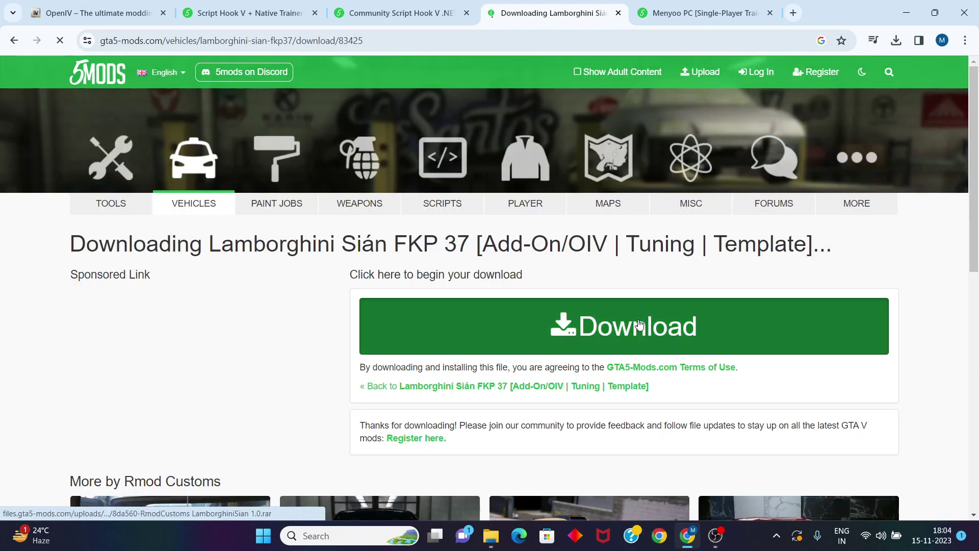
left_click(587, 325)
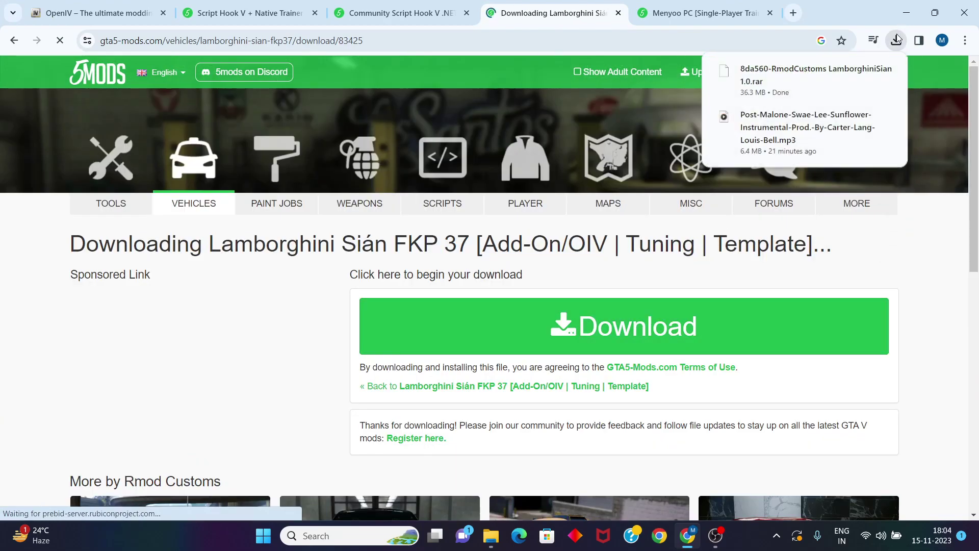
left_click(896, 40)
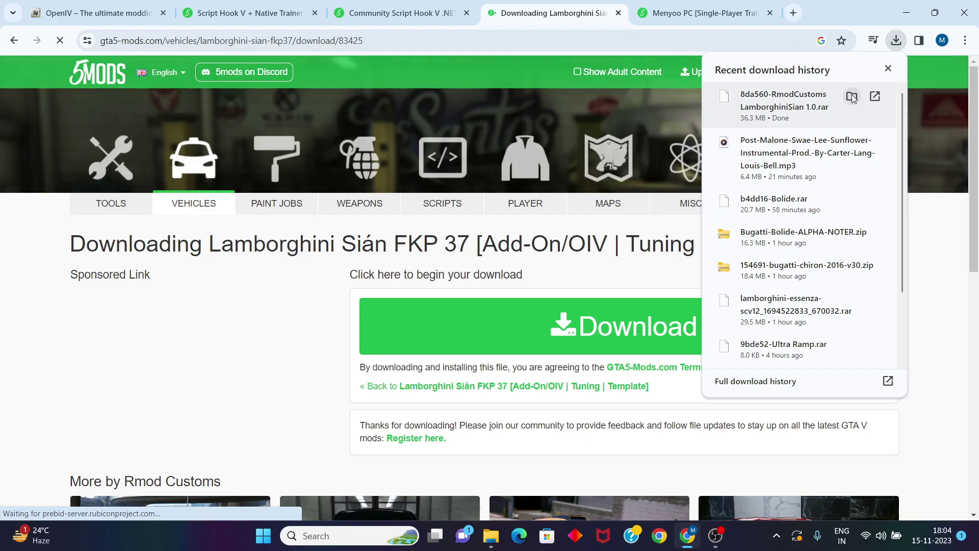
left_click(853, 97)
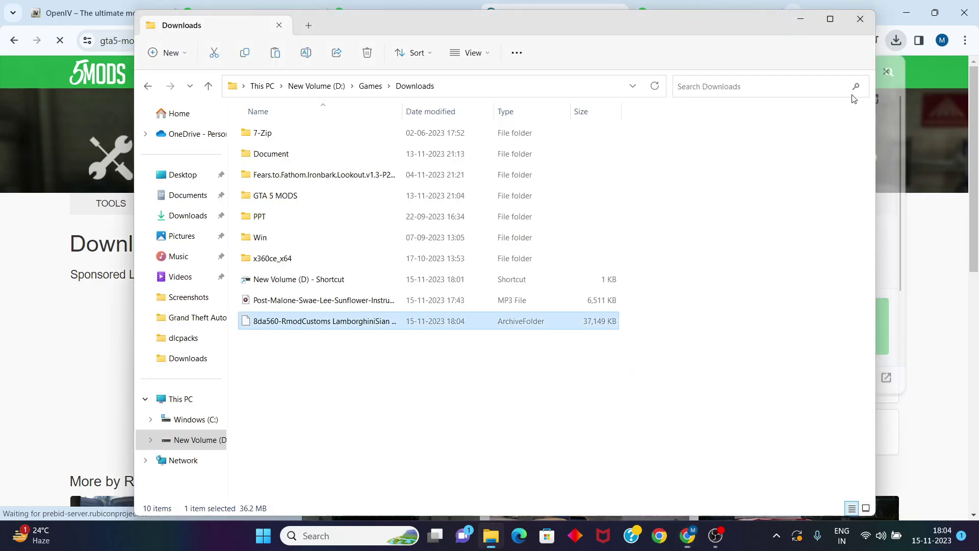
- Extract the downloaded RmodCustoms LamborghiniSian 1.0 archive directly into the Downloads folder with 7-Zip
right_click(366, 320)
left_click(424, 302)
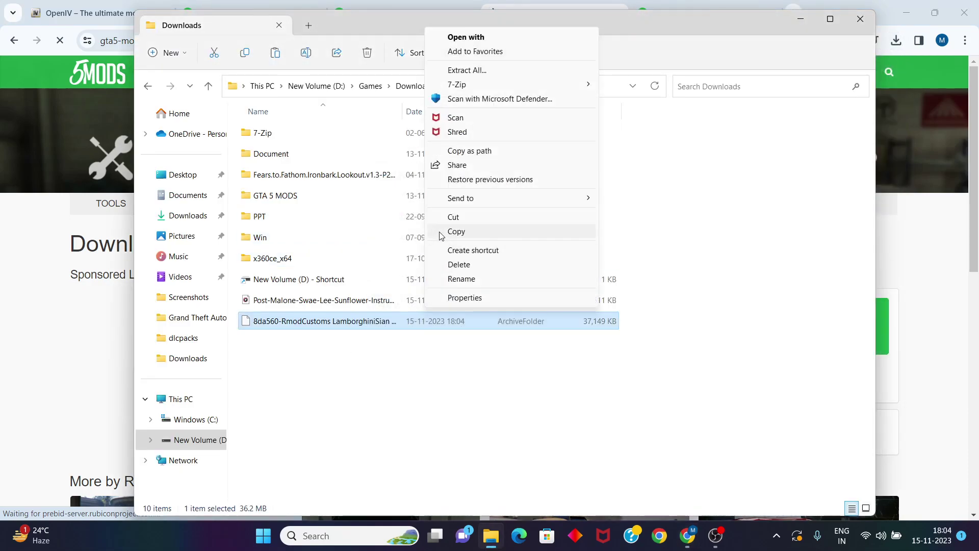
mouse_move(476, 85)
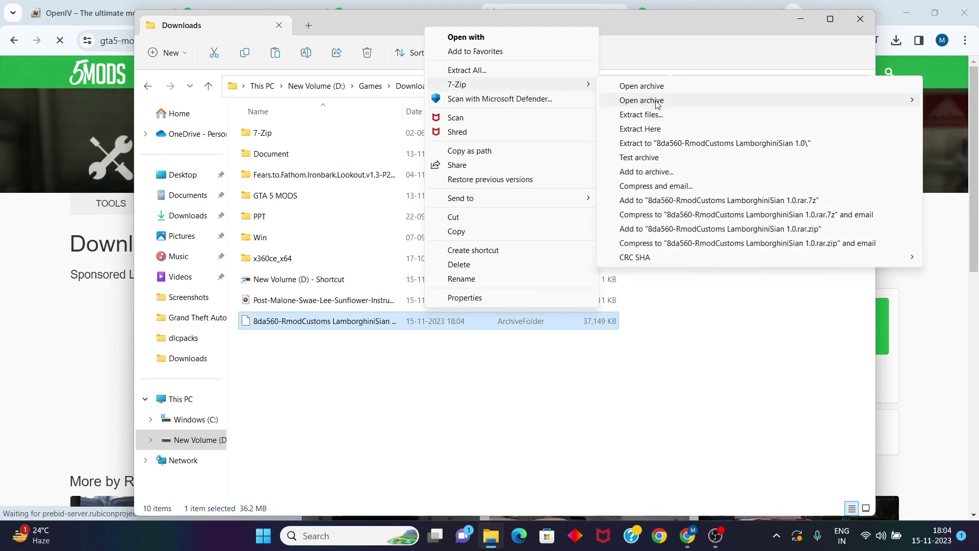
left_click(640, 129)
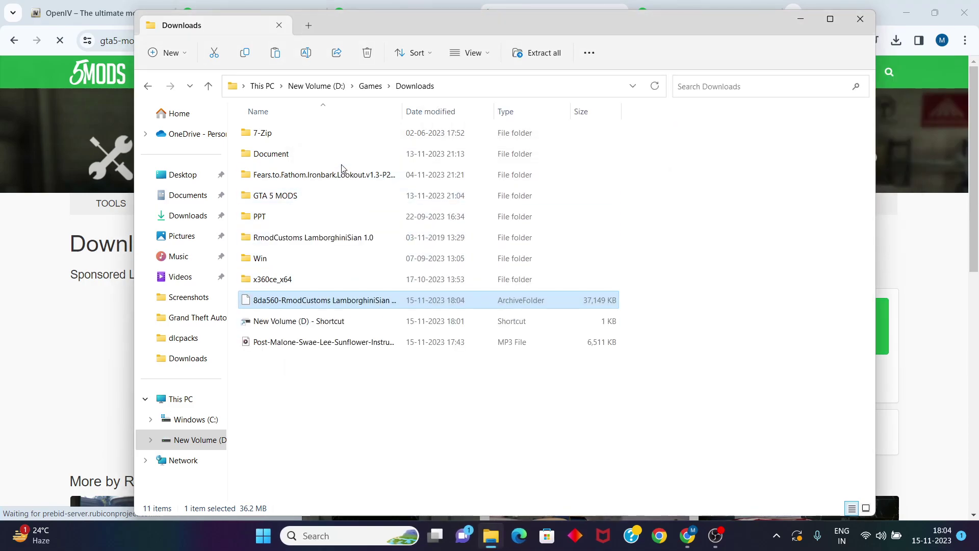
- View the OIV Installation folder inside RmodCustoms LamborghiniSian 1.0, and minimise the open windows to show the desktop
double_click(310, 240)
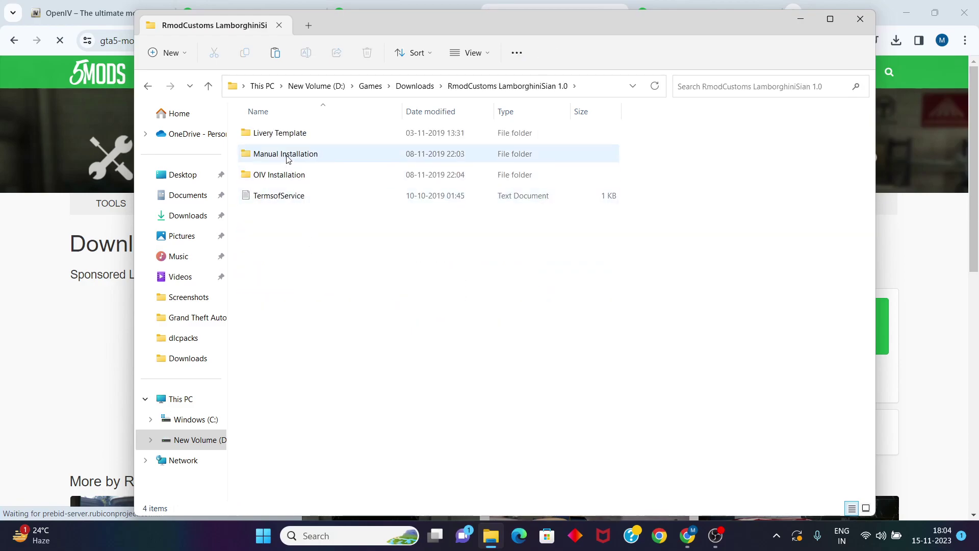
double_click(291, 178)
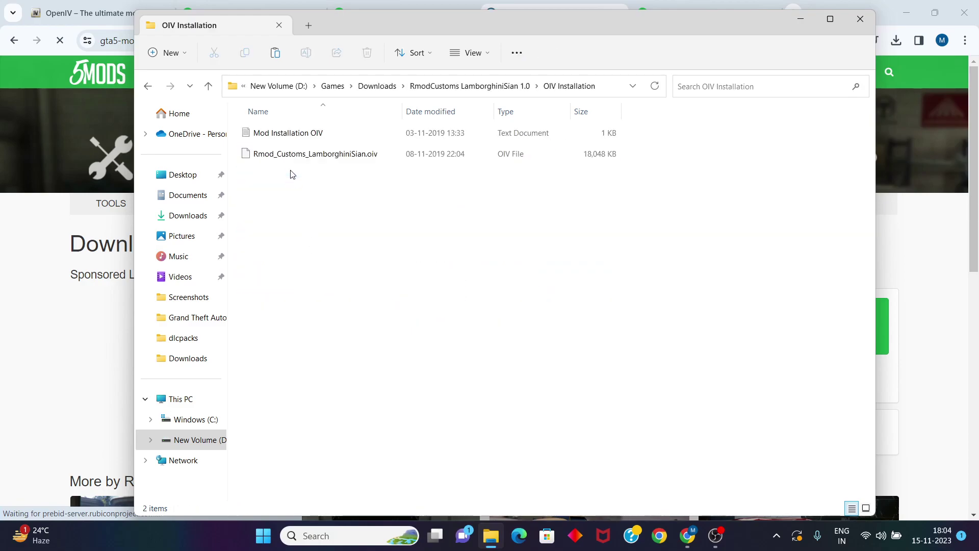
left_click(800, 23)
left_click(906, 6)
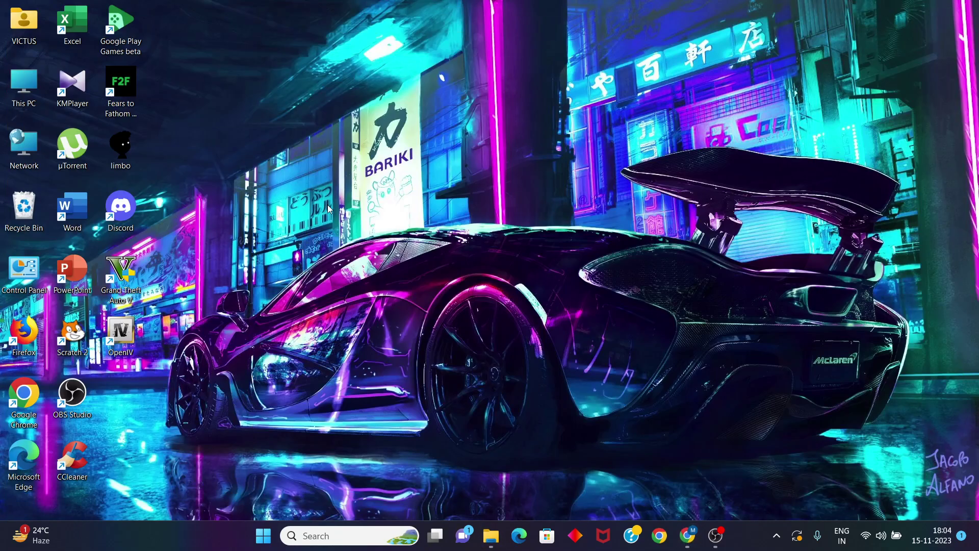
- Launch OpenIV for the Windows version of Grand Theft Auto V, dismiss the welcome window and enable edit mode
double_click(129, 329)
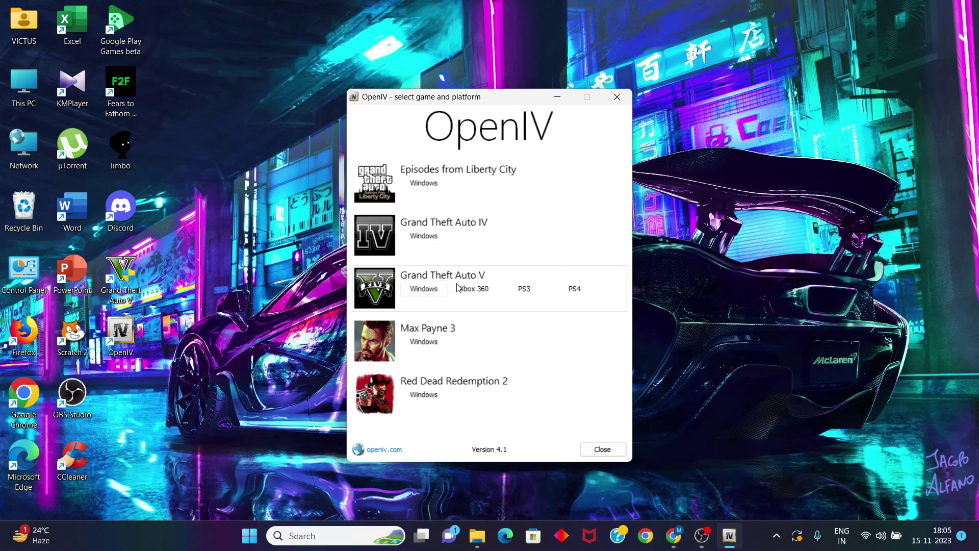
left_click(430, 289)
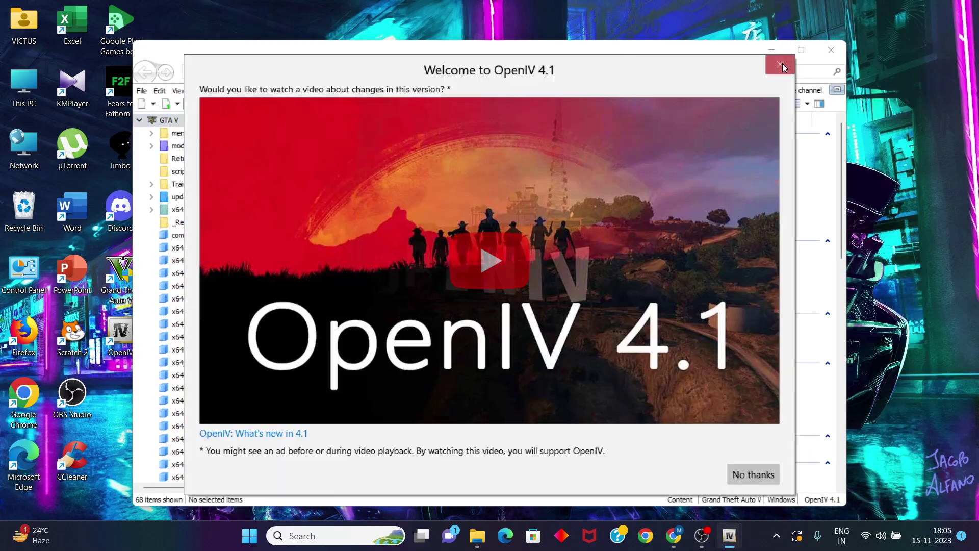
left_click(780, 64)
left_click(694, 74)
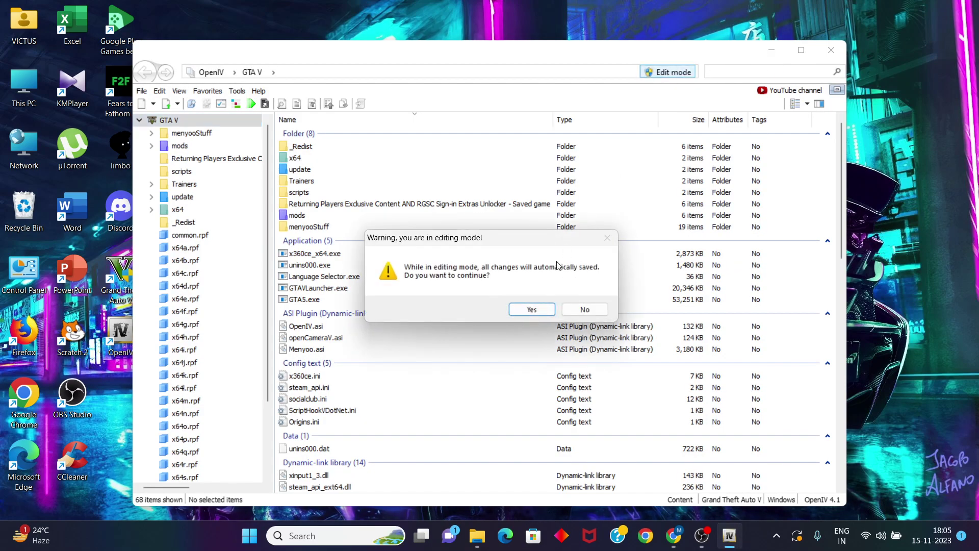
left_click(541, 309)
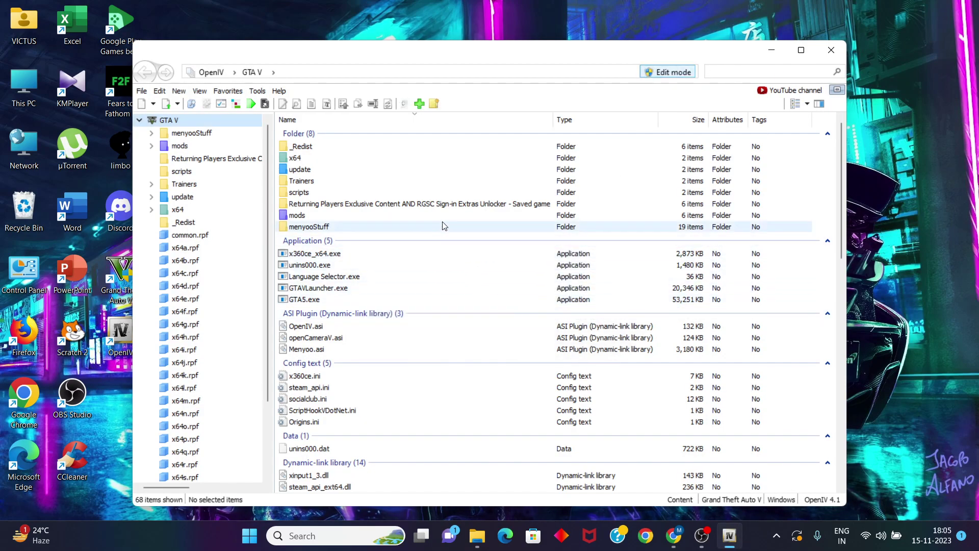
- Install Rmod_Customs_LamborghiniSian.oiv into the "mods" folder through OpenIV, then close the package installer and minimise OpenIV
left_click(482, 524)
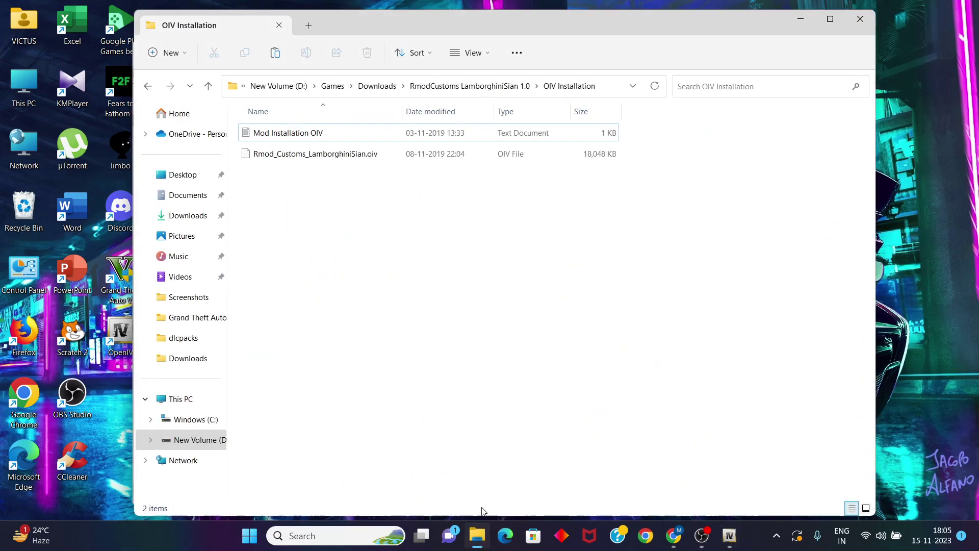
left_click_drag(323, 157, 570, 271)
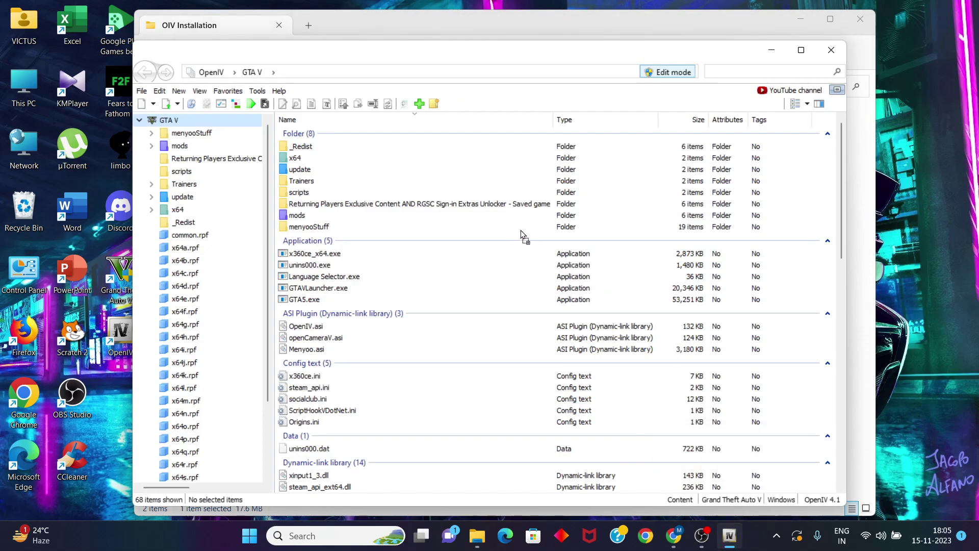
left_click_drag(523, 236, 522, 235)
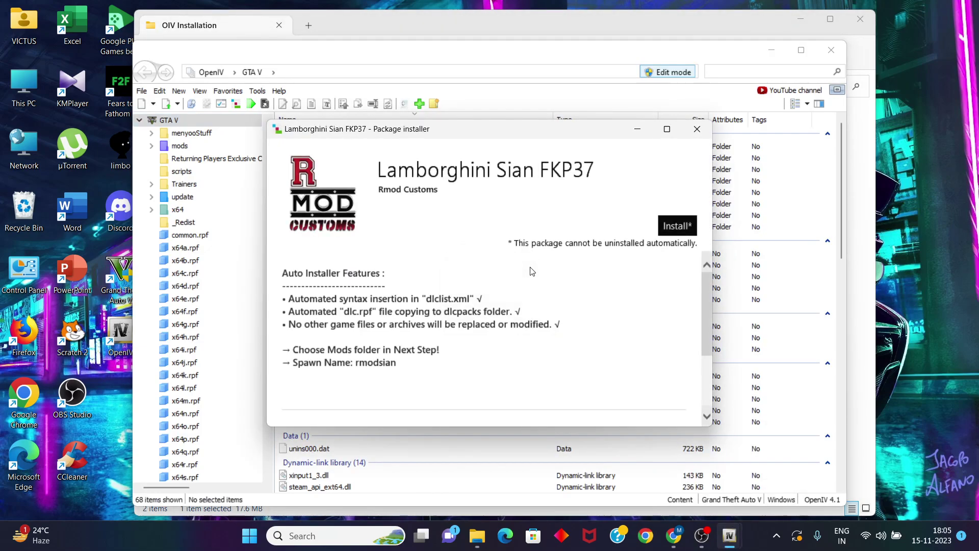
left_click(674, 224)
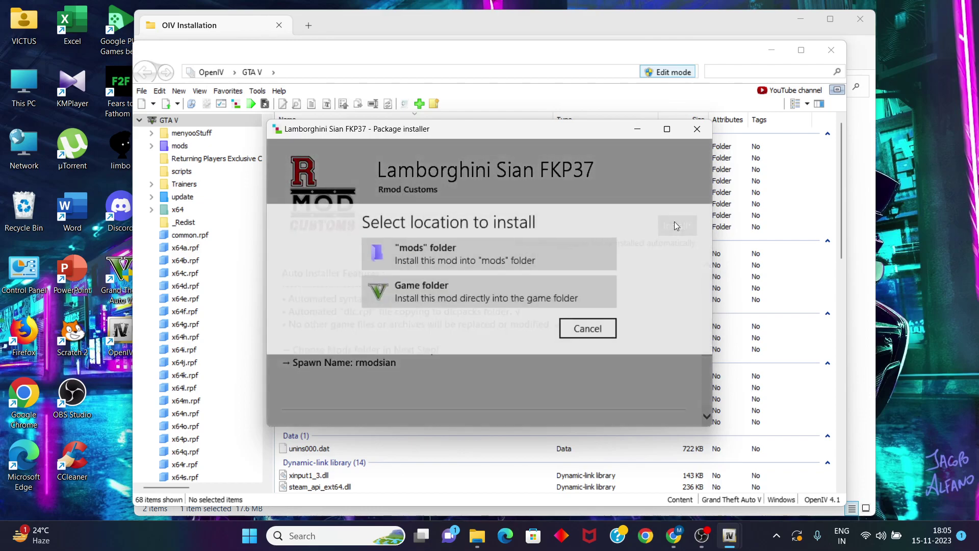
left_click(487, 263)
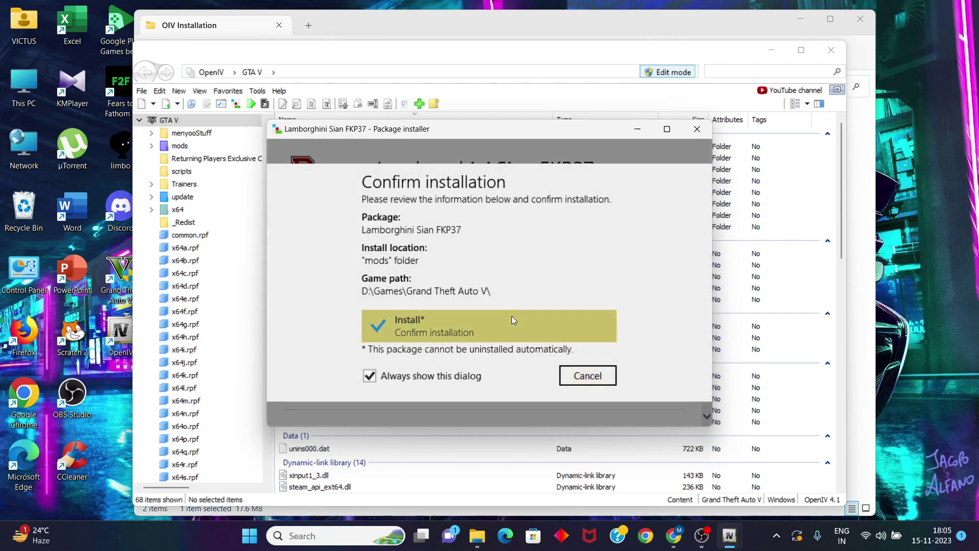
left_click(514, 320)
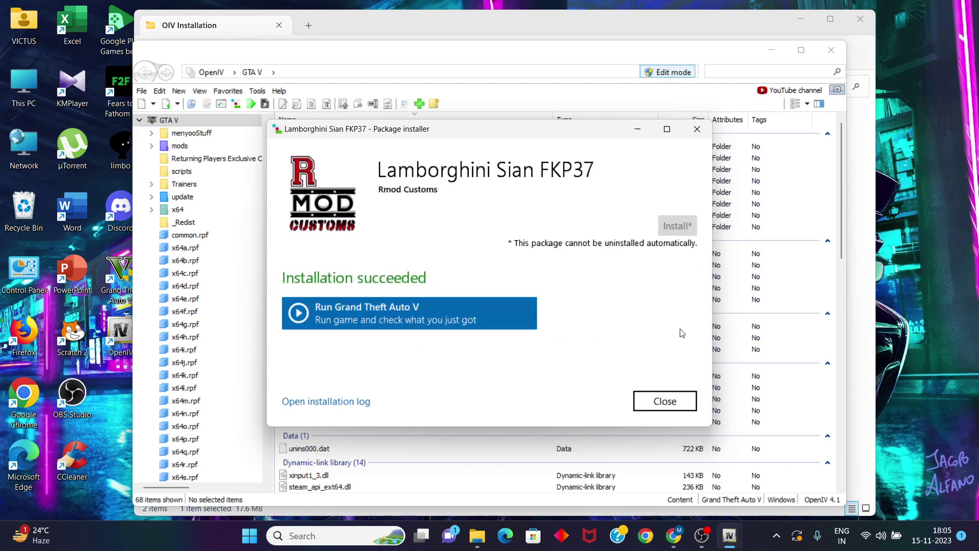
left_click(665, 400)
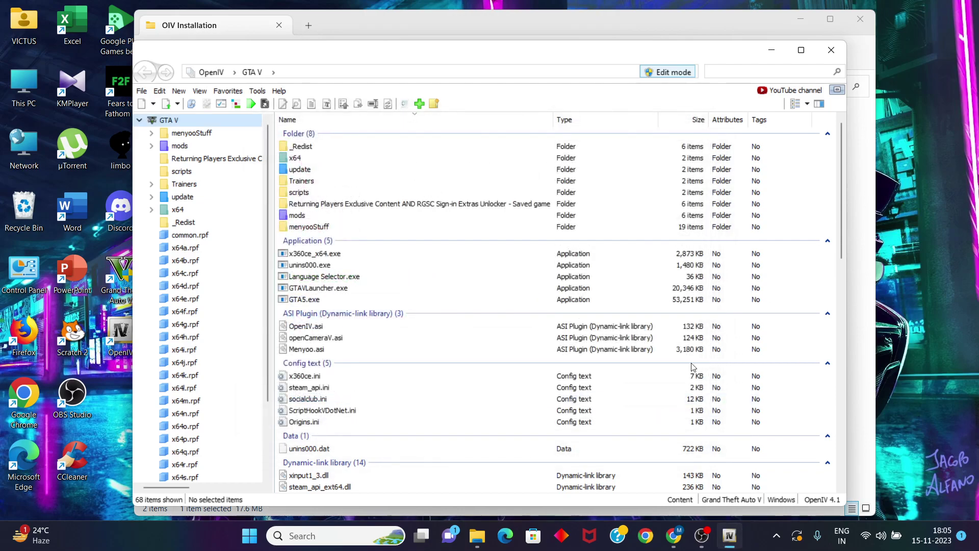
left_click(772, 50)
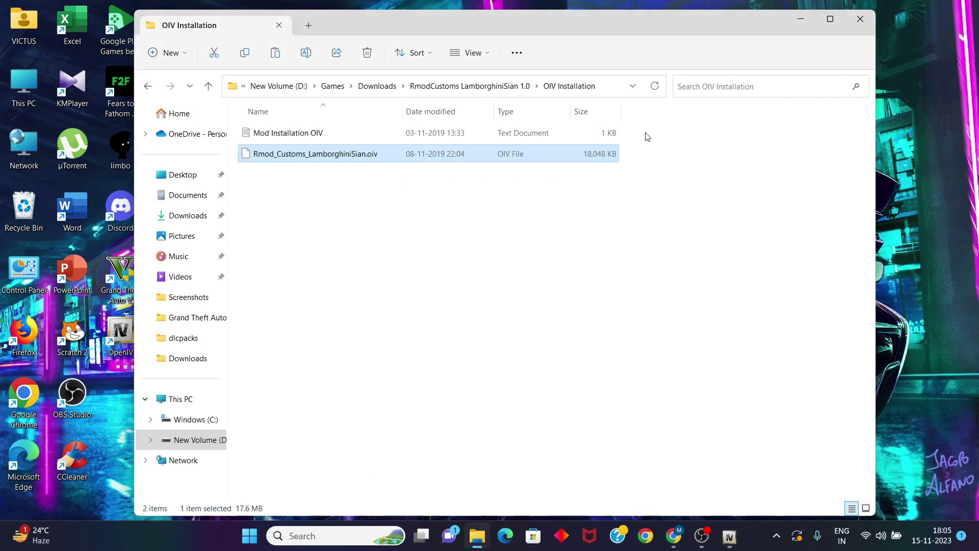
- Show the menyooStuff folder and the Menyoo ASI file inside Games\Downloads\GTA 5 MODS\MenyooSP
left_click(194, 439)
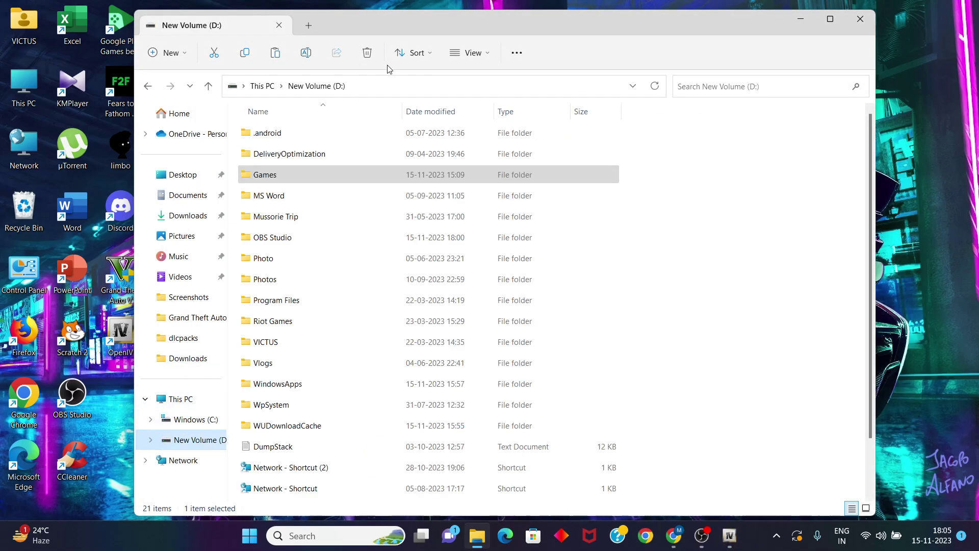
double_click(306, 173)
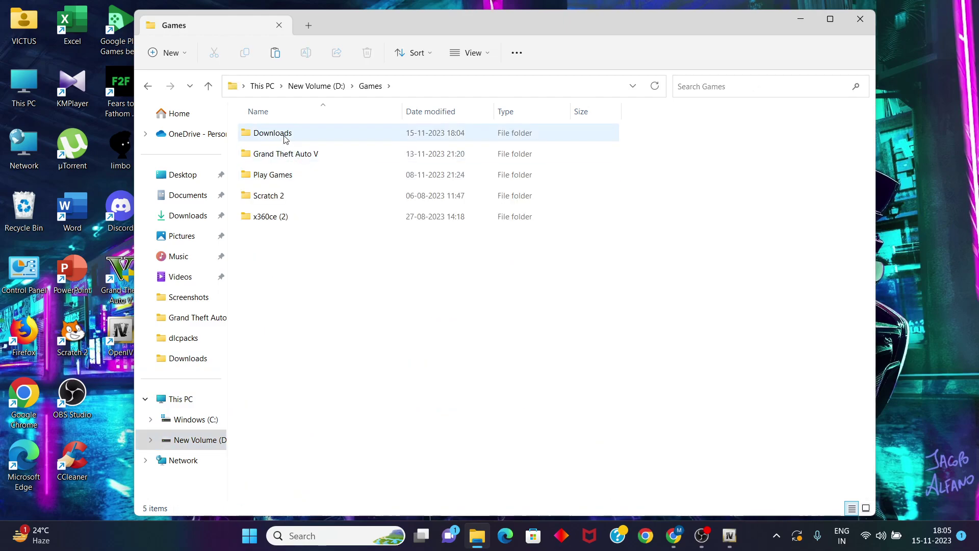
double_click(285, 137)
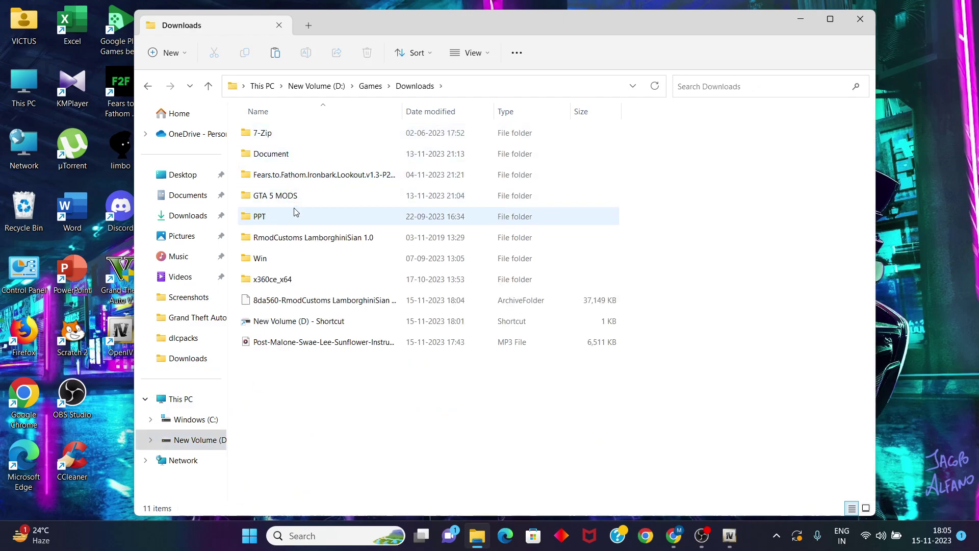
double_click(286, 197)
double_click(280, 135)
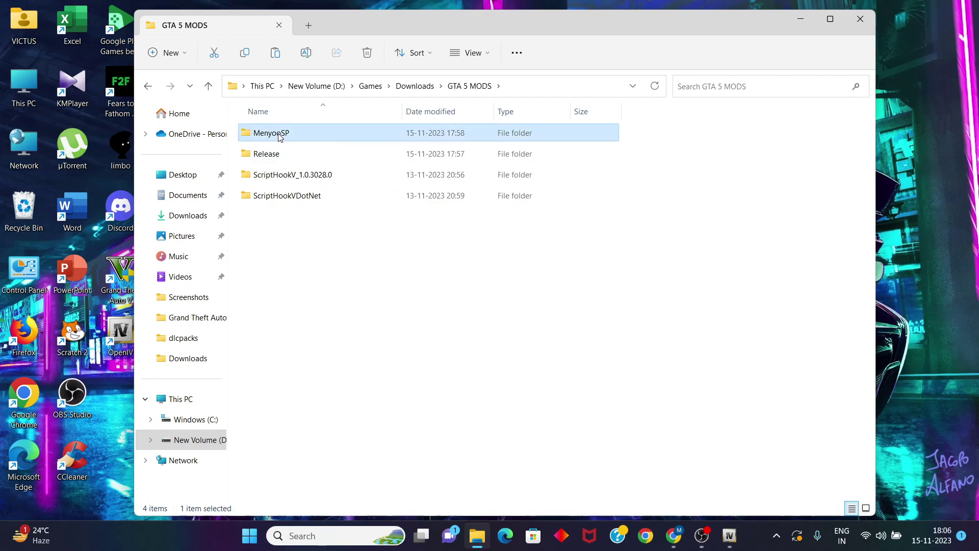
left_click(280, 136)
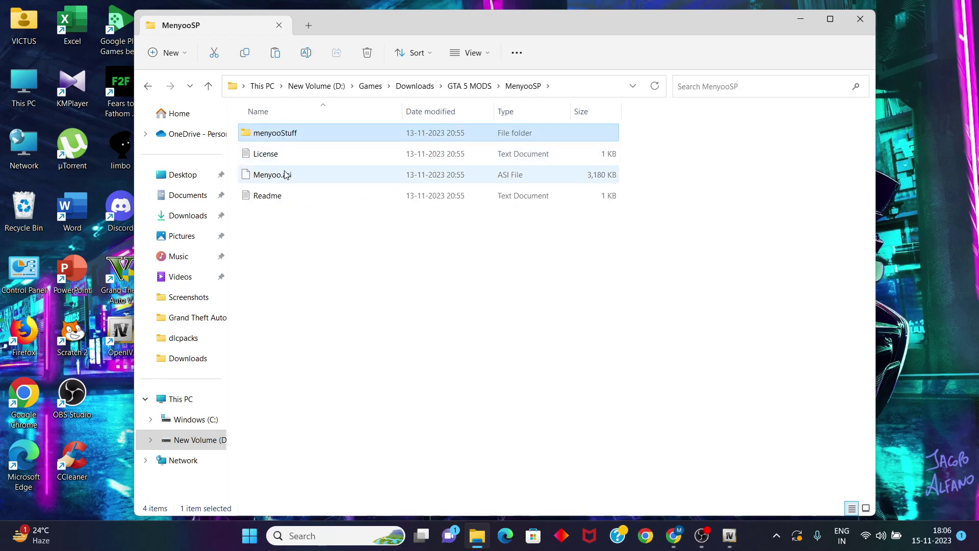
left_click(287, 176)
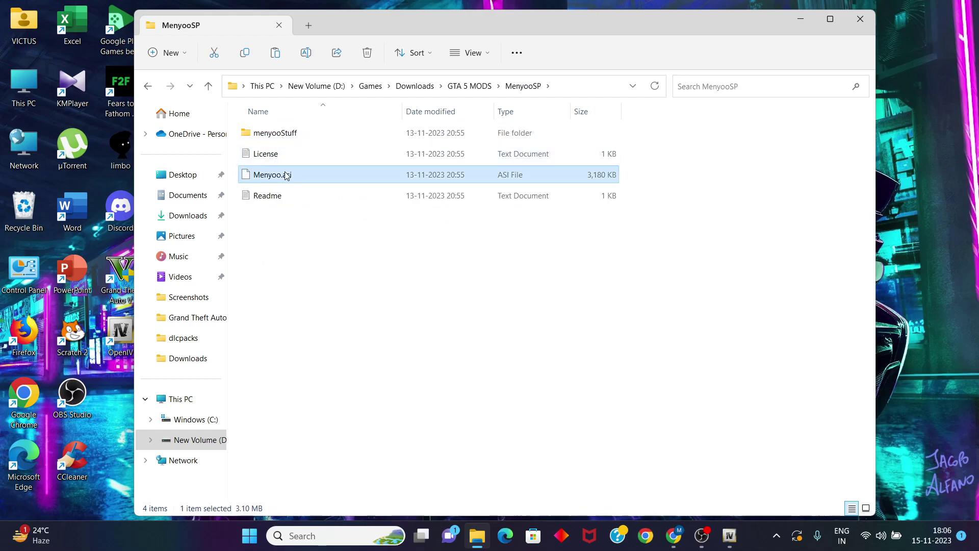
- Look through the files in the Games\Grand Theft Auto V folder and close File Explorer
left_click(414, 87)
left_click(370, 85)
double_click(309, 154)
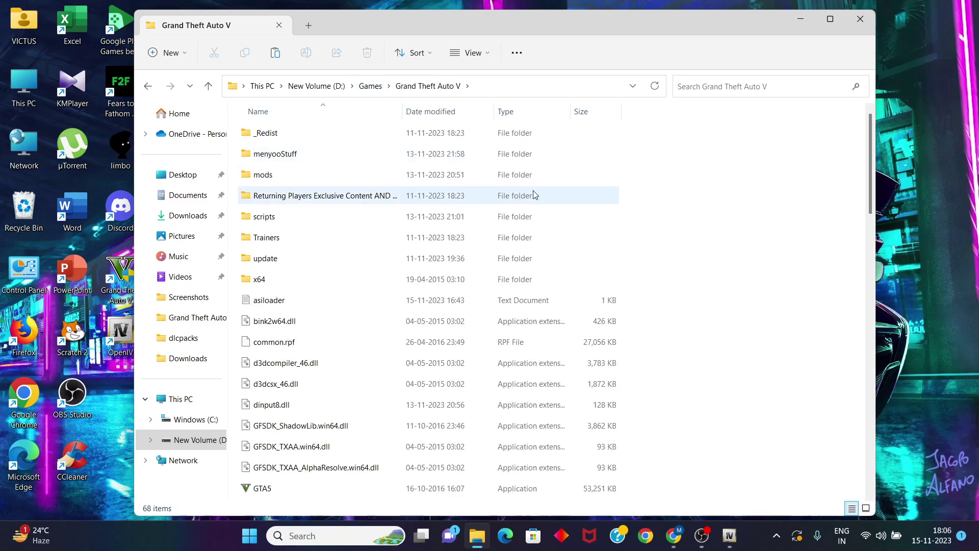
scroll(575, 192, "down", 4)
left_click(575, 192)
scroll(575, 192, "down", 4)
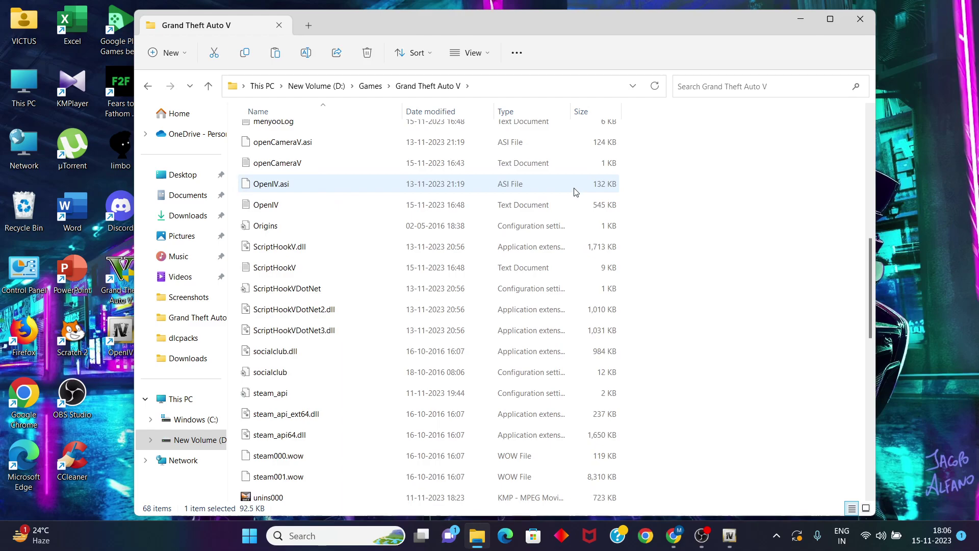
left_click(860, 19)
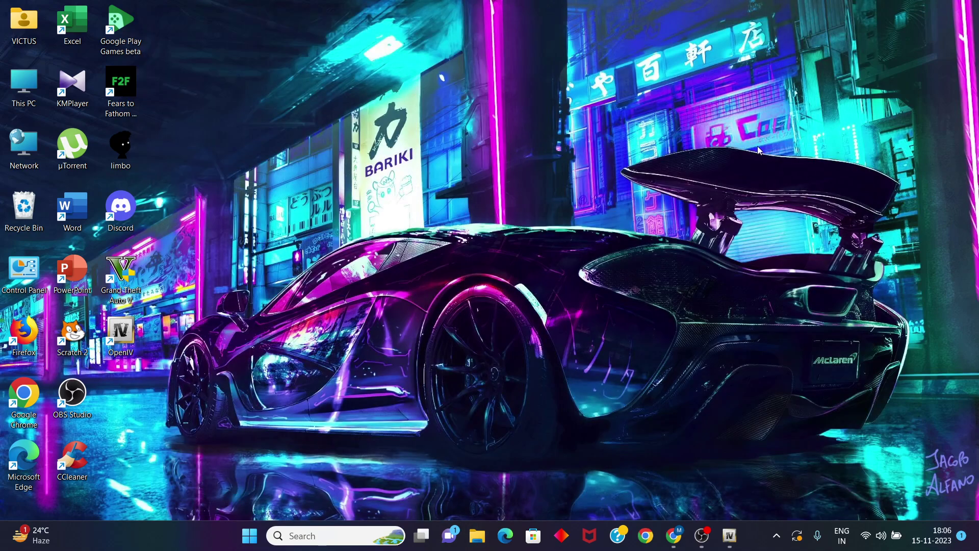
- Read the Mod Installation OIV text file in the OIV Installation folder of RmodCustoms LamborghiniSian 1.0 and close it
left_click(478, 536)
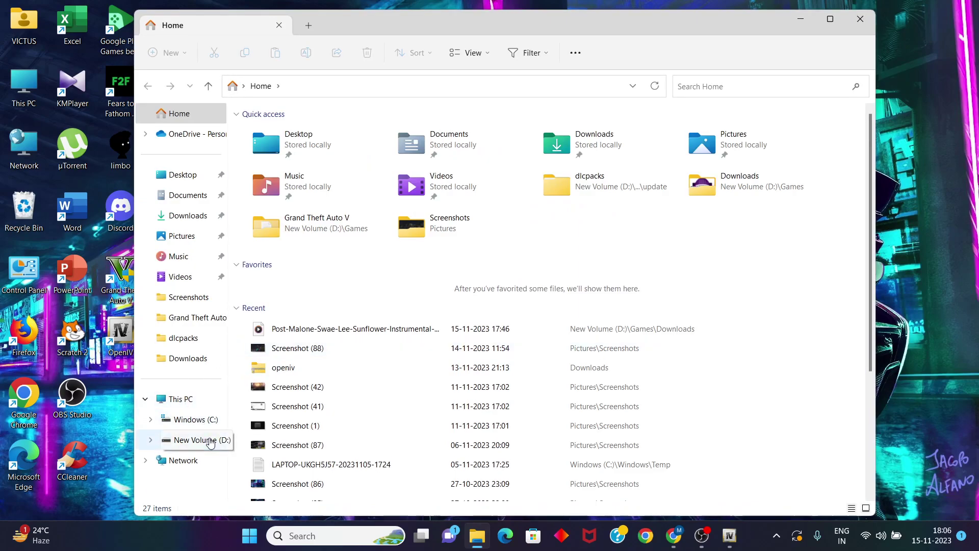
left_click(173, 439)
double_click(335, 175)
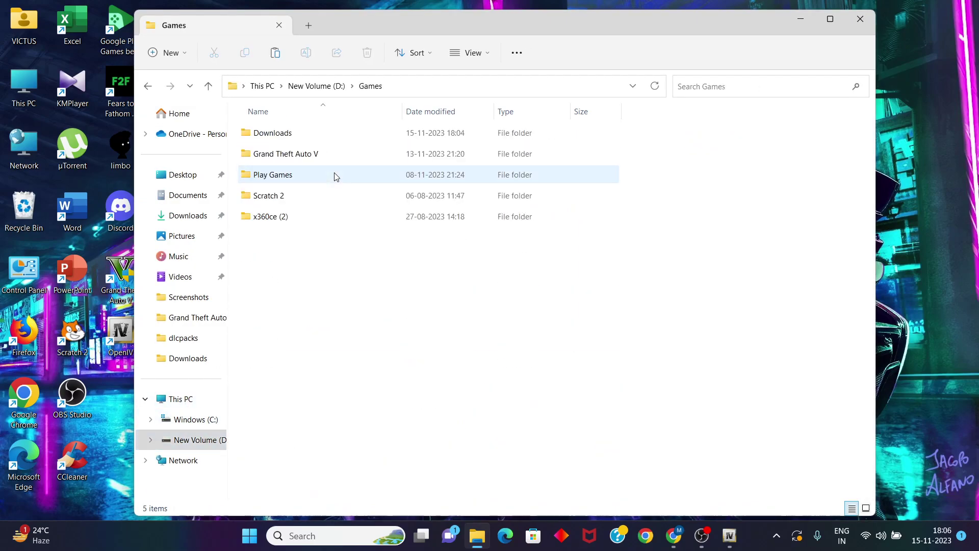
double_click(307, 134)
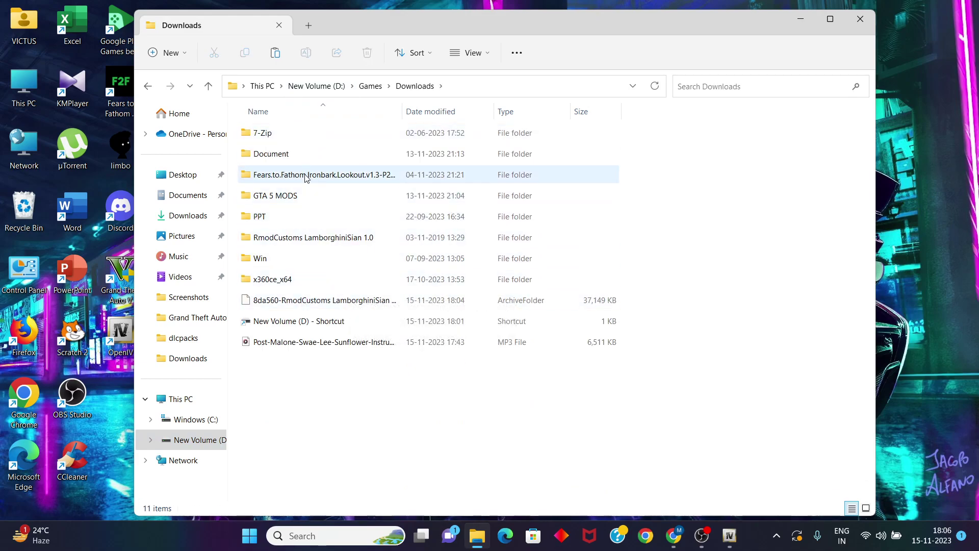
double_click(306, 238)
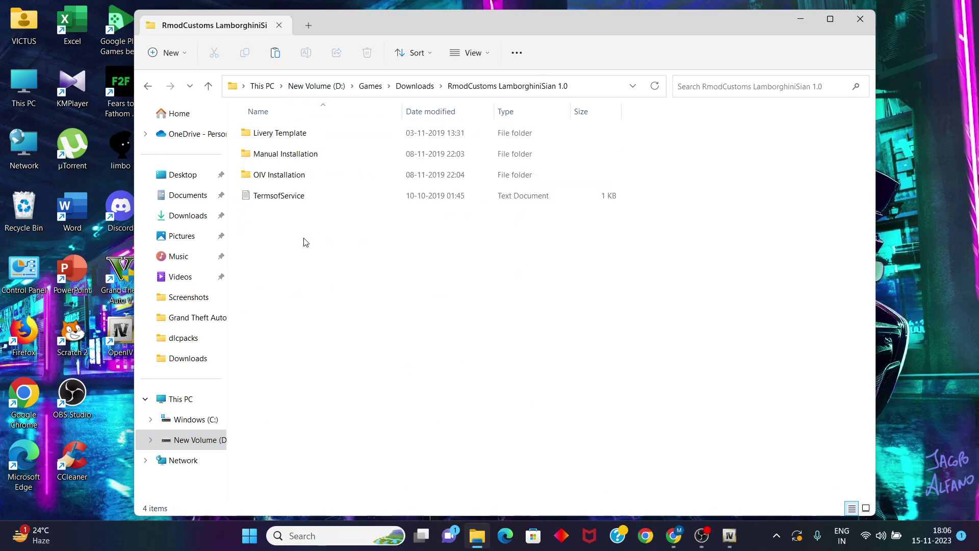
double_click(314, 180)
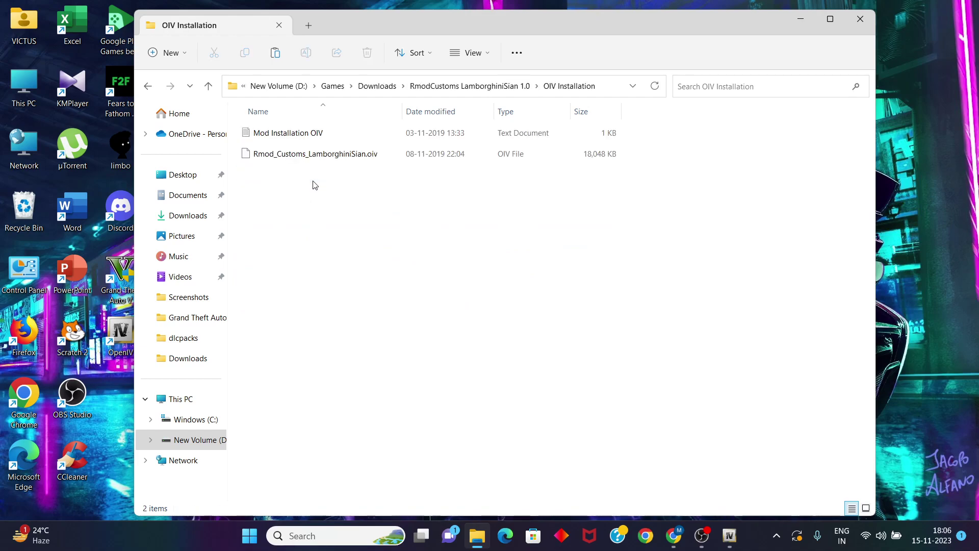
left_click(294, 139)
double_click(294, 134)
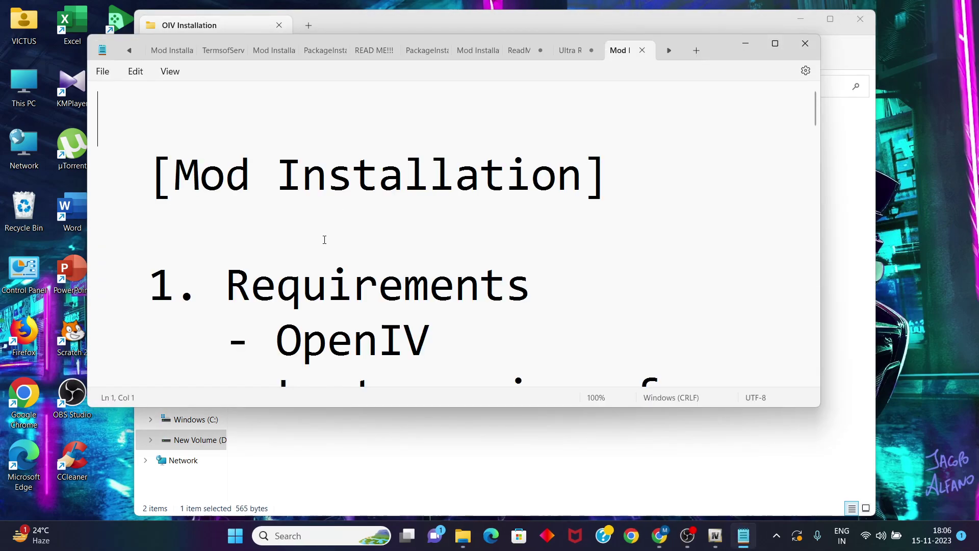
mouse_move(817, 107)
left_mouse_down()
mouse_move(822, 231)
mouse_move(847, 372)
mouse_move(923, 224)
mouse_move(854, 185)
mouse_move(827, 91)
left_mouse_up()
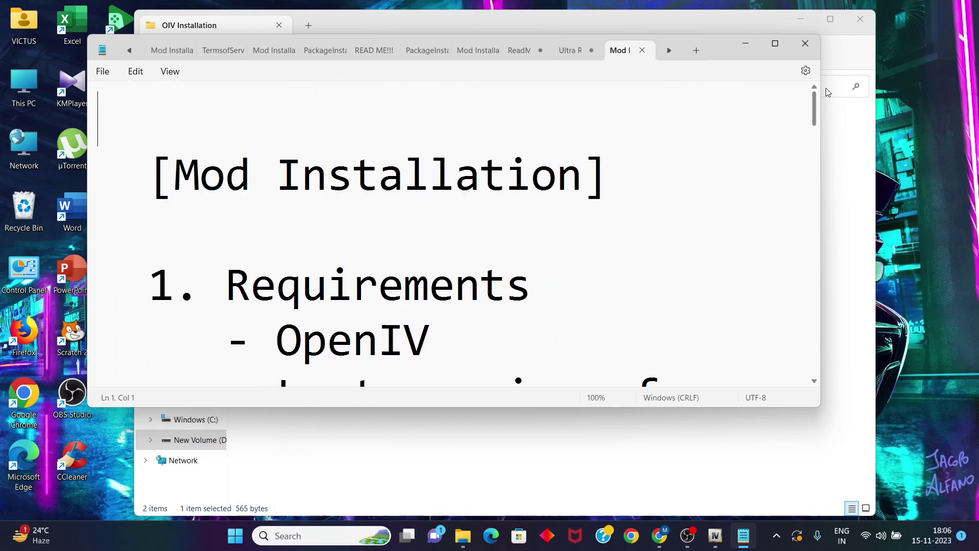
left_click(805, 44)
- Open the Mod Installation text file in the Manual Installation folder, highlight the vehicle spawn name, and close both windows
left_click(465, 81)
double_click(293, 153)
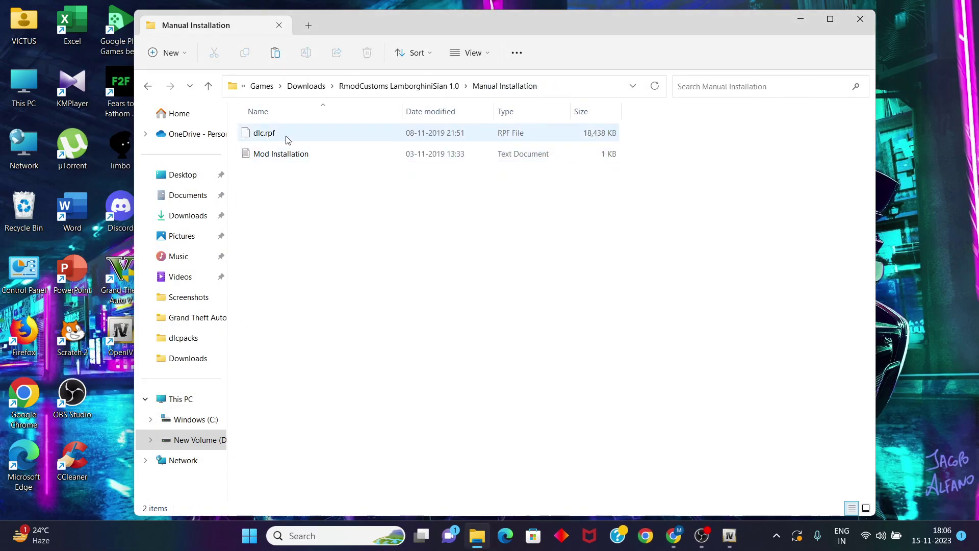
double_click(288, 153)
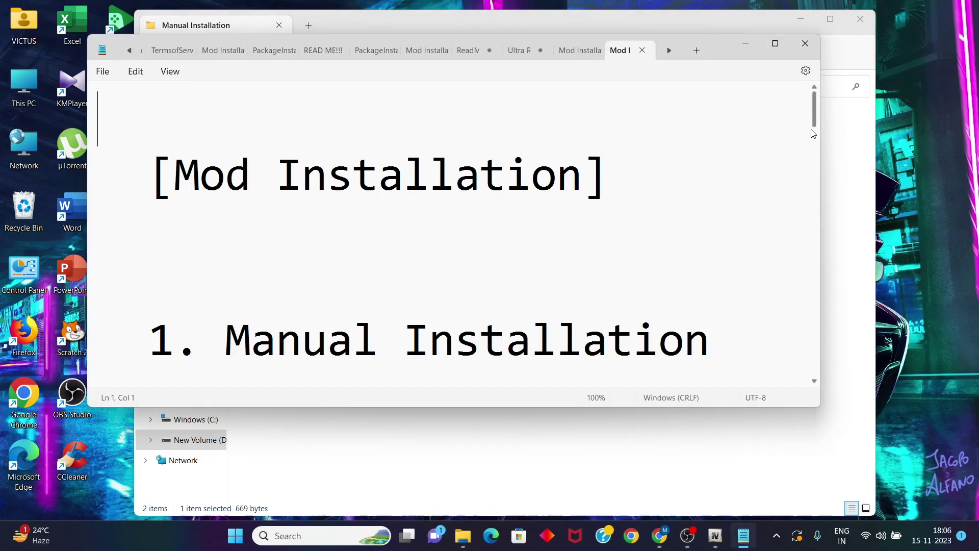
left_click_drag(815, 123, 821, 279)
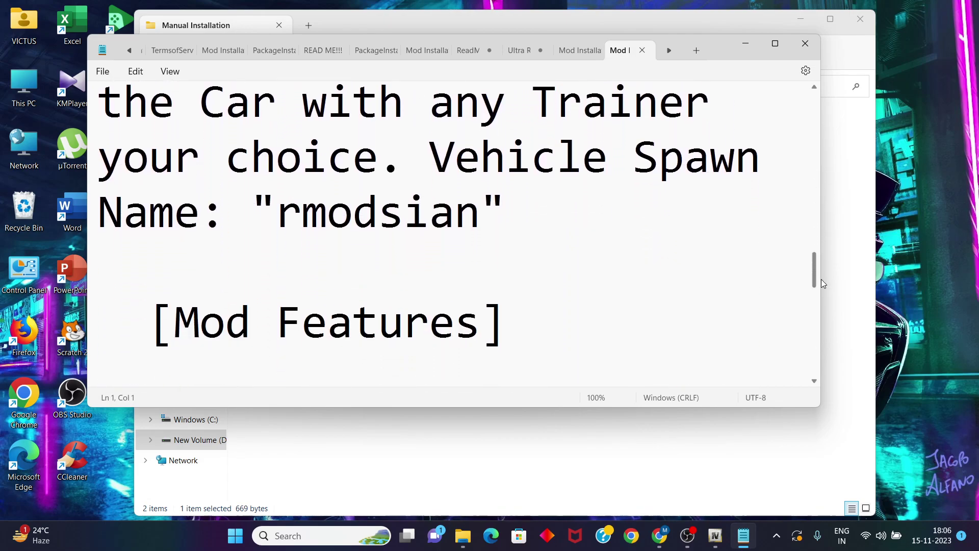
left_click_drag(440, 167, 504, 194)
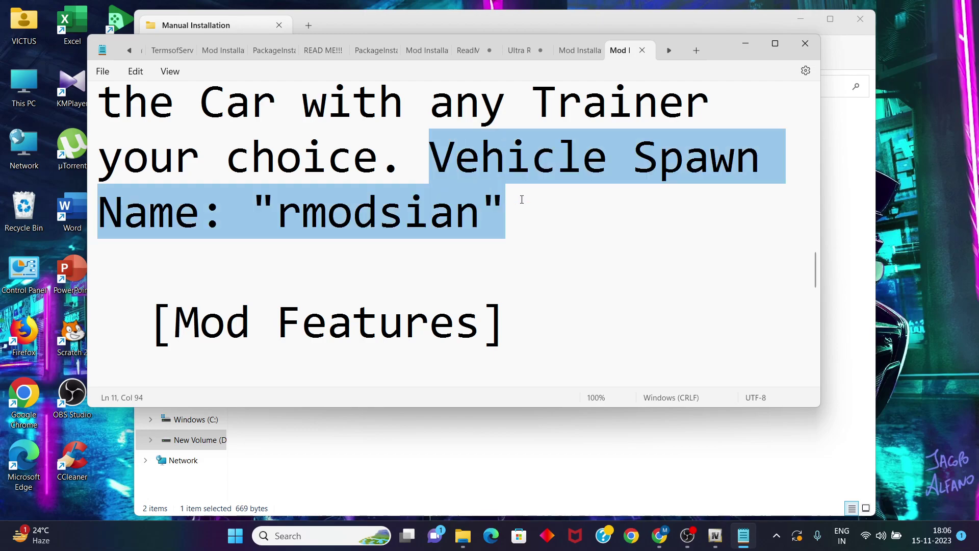
left_click_drag(585, 204, 472, 223)
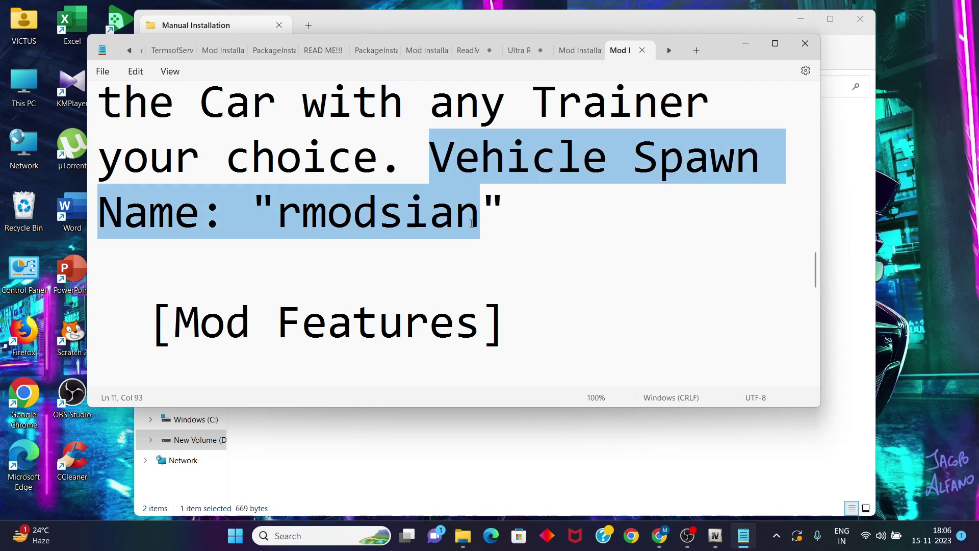
left_click(800, 48)
left_click(862, 20)
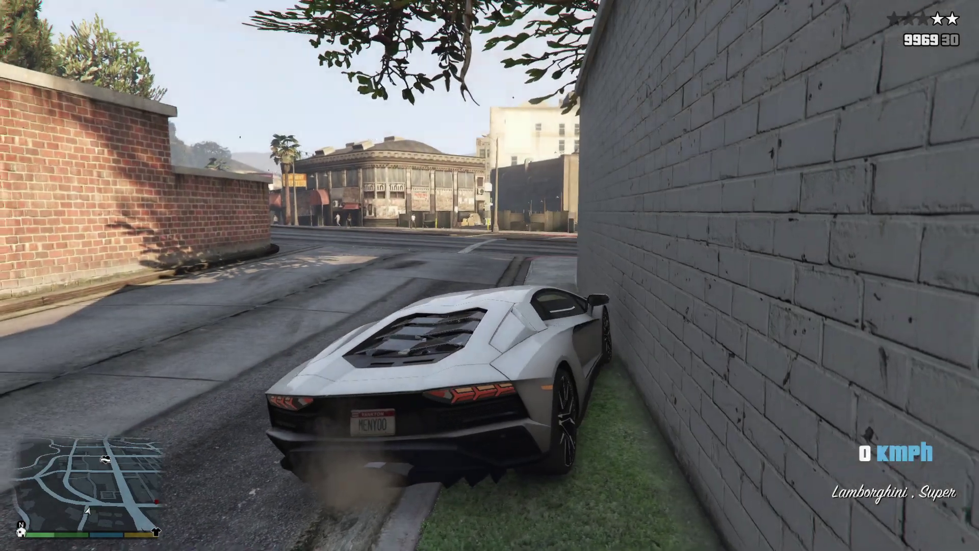
key("f")
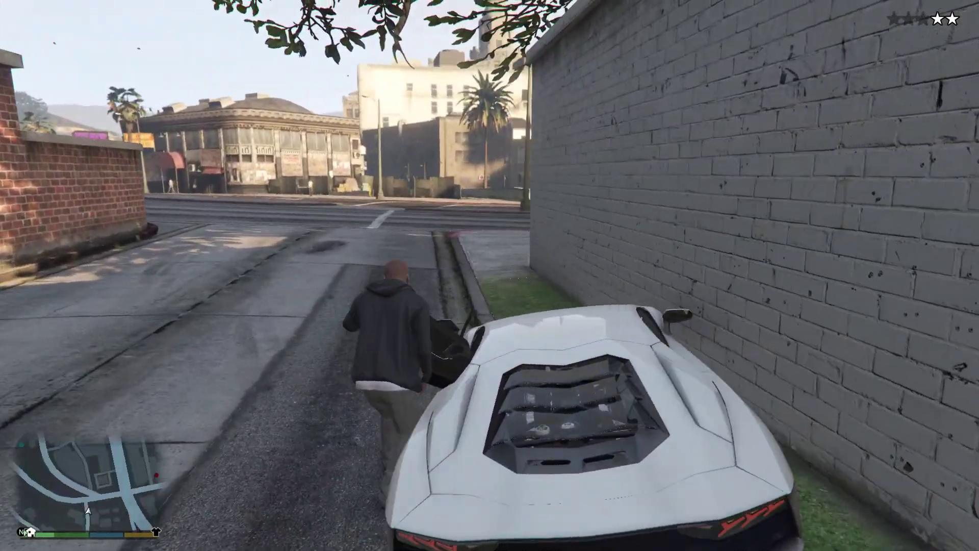